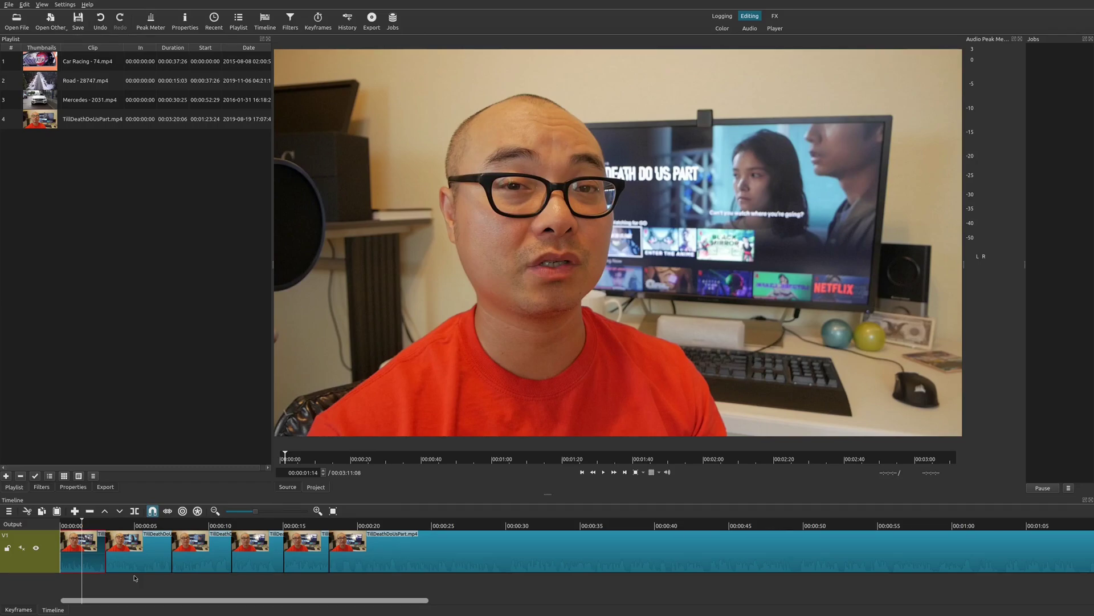
- Add Size, Position & Rotate to TillDeathDoUsPart.mp4, zooming it to 122.9% and recentring at -2, -121
key("space")
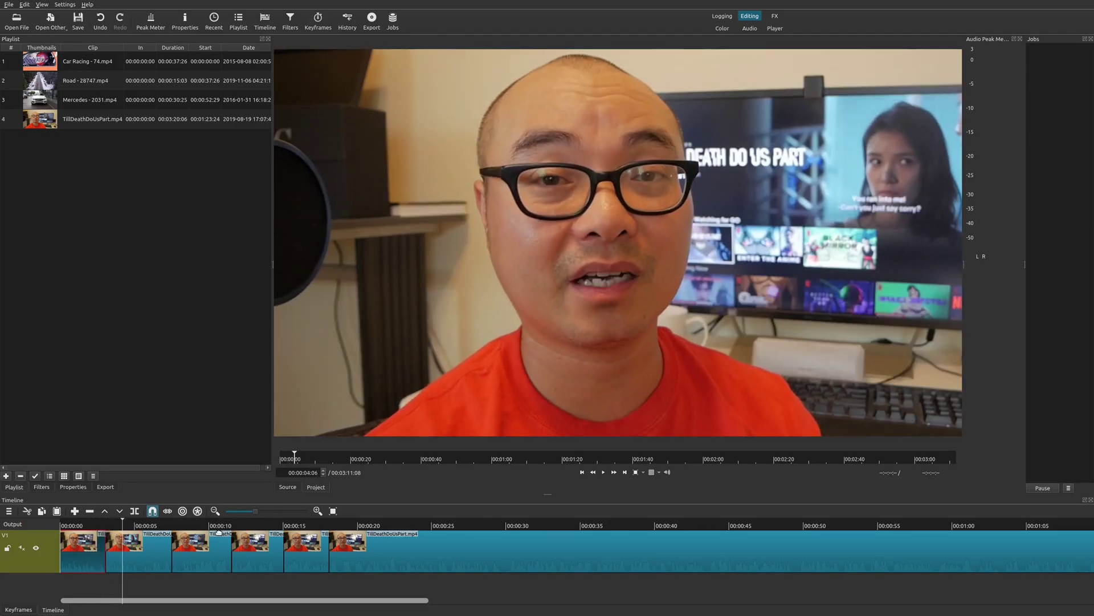
left_click(228, 541)
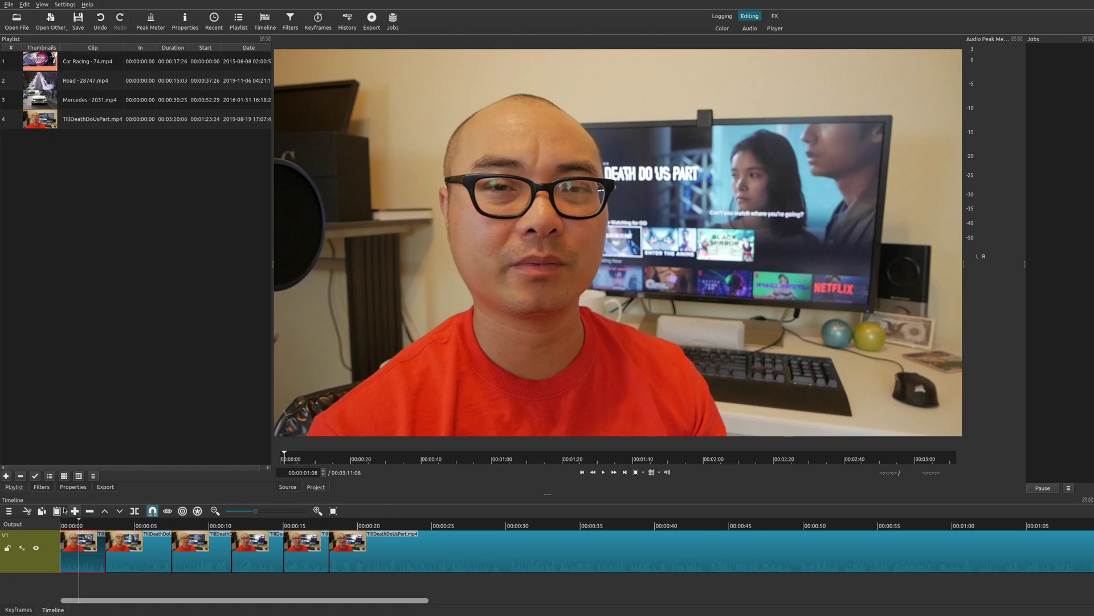
left_click(43, 487)
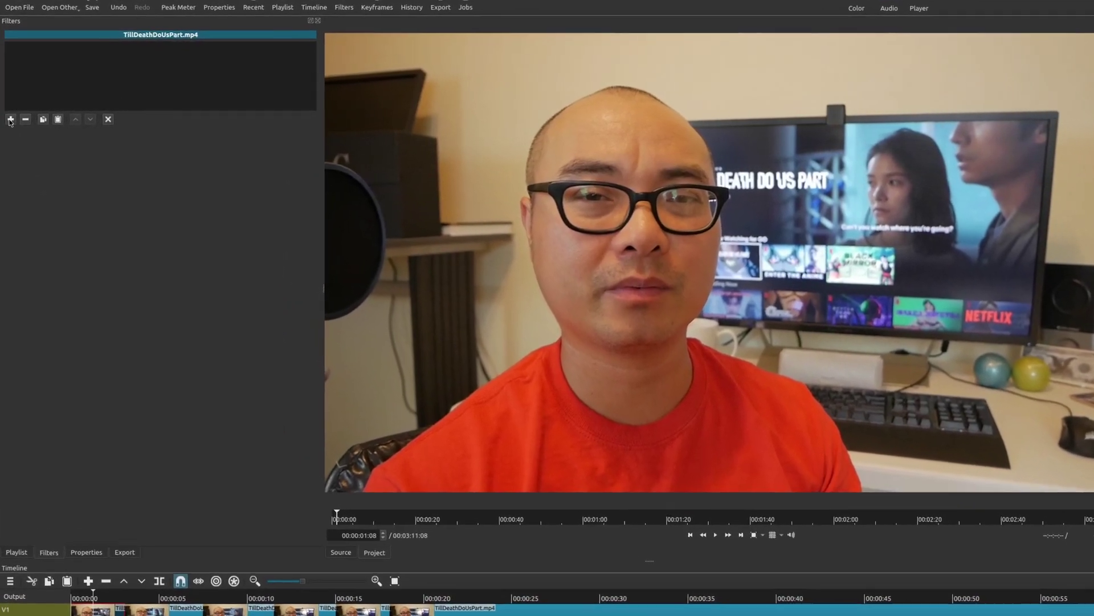
left_click(9, 122)
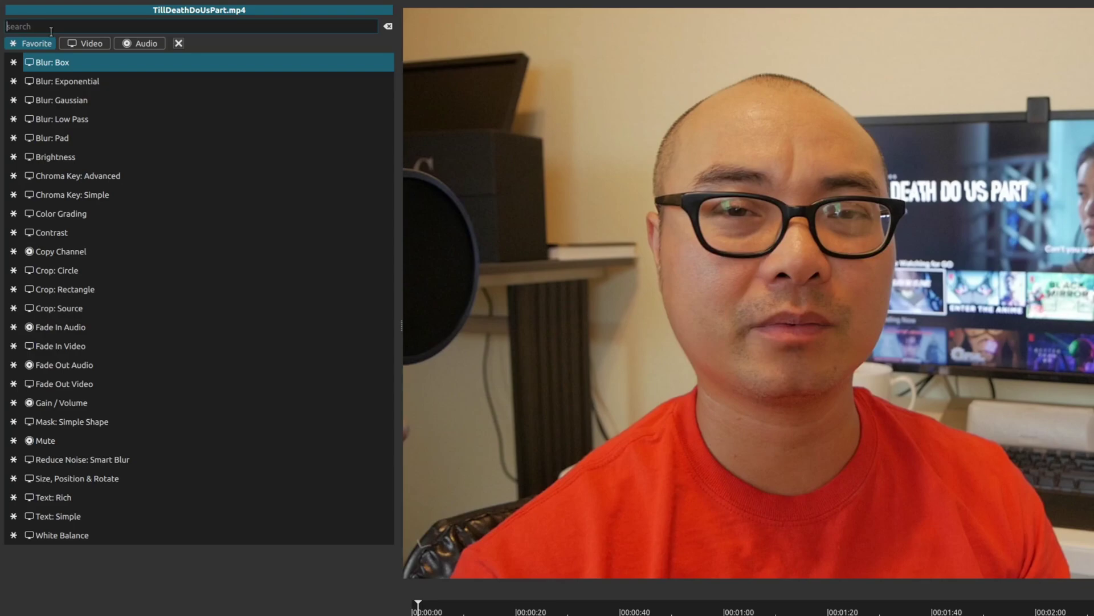
type("size")
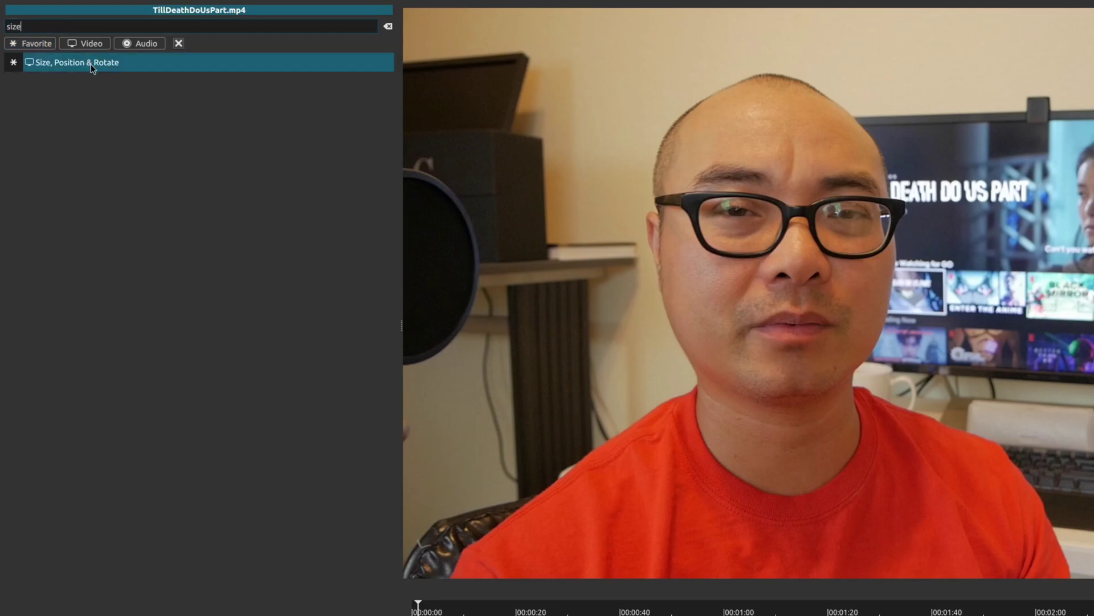
left_click(95, 64)
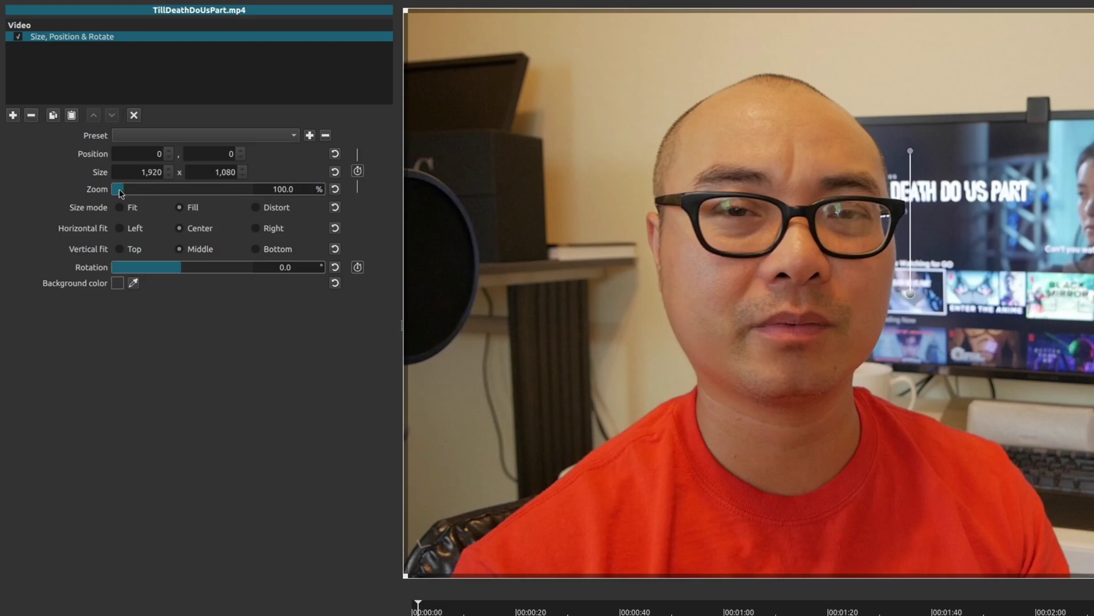
left_click_drag(123, 191, 131, 194)
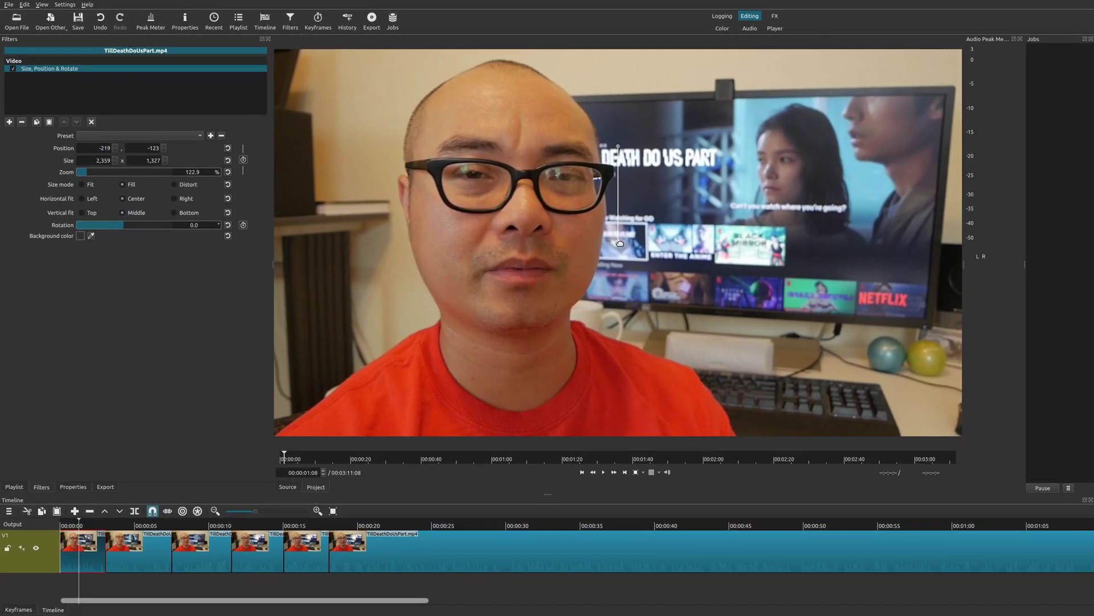
left_click_drag(629, 242, 702, 241)
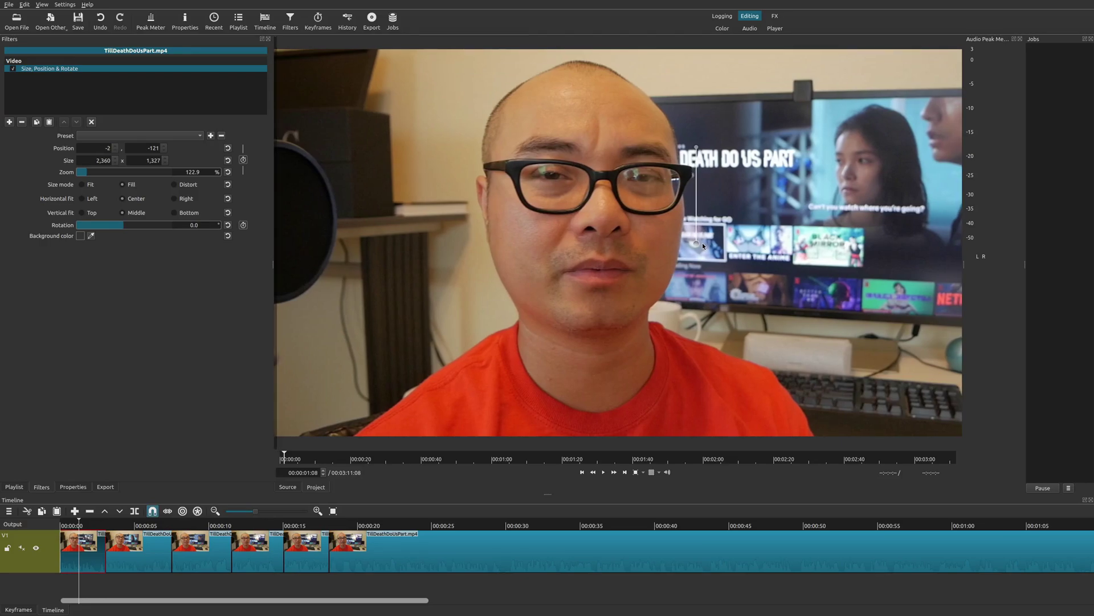
left_click(111, 579)
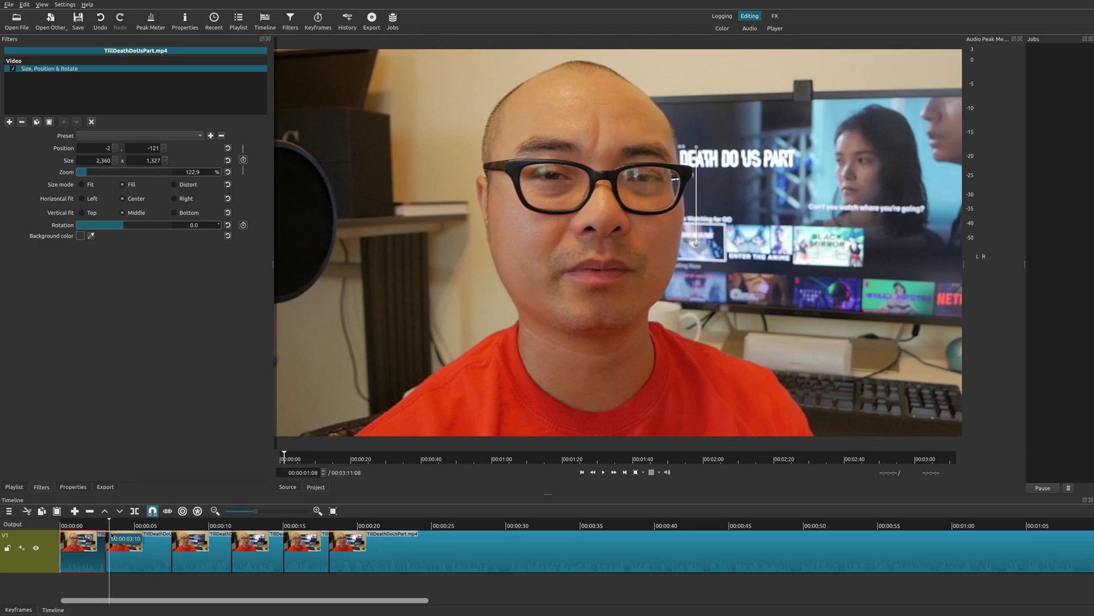
left_click(70, 578)
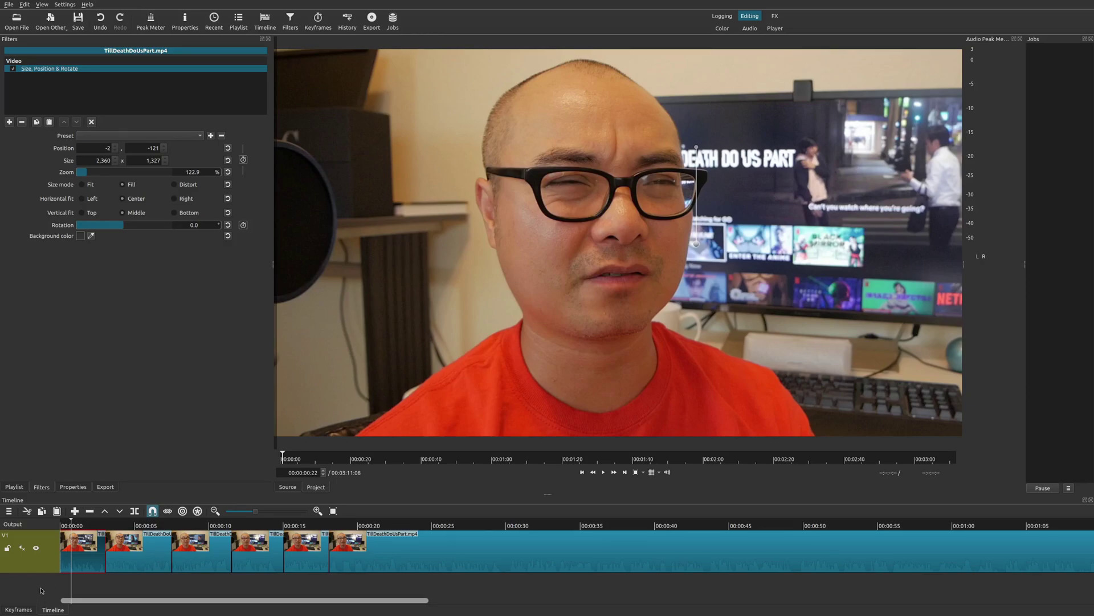
key("space")
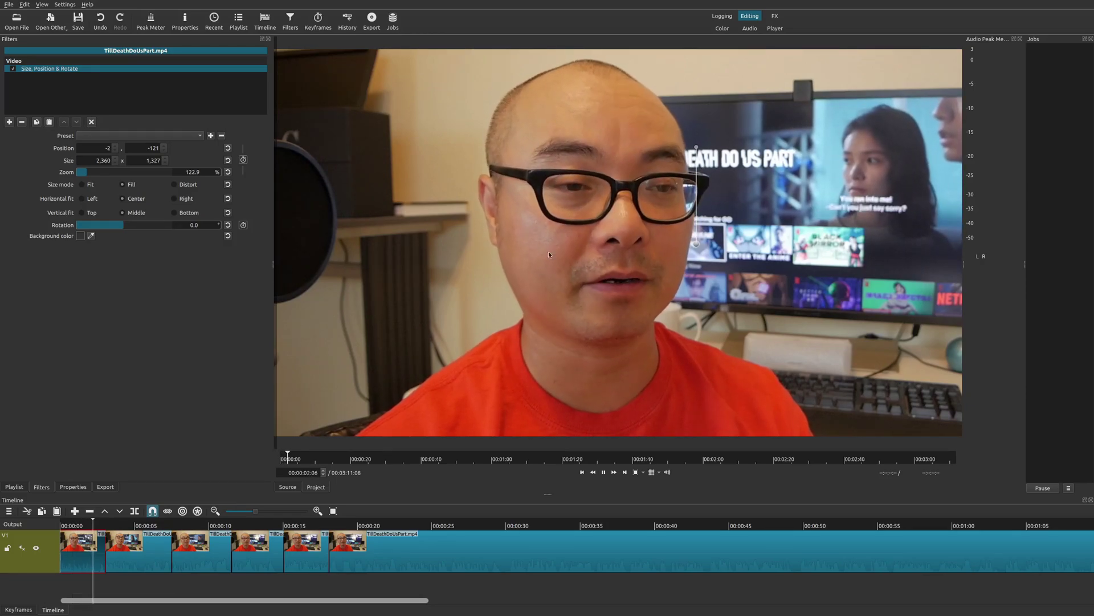
key("space")
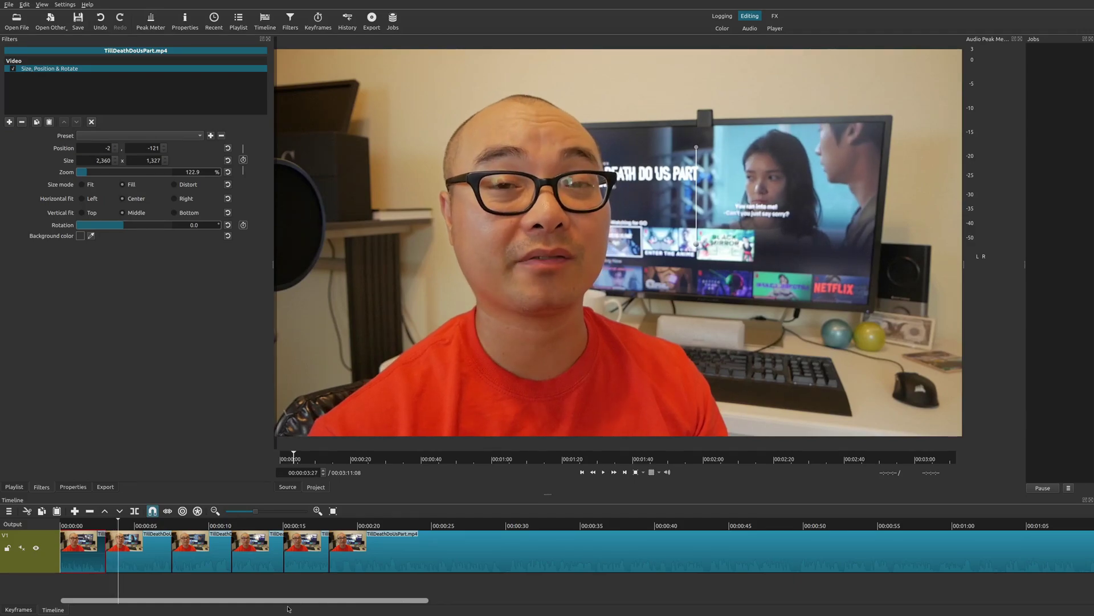
left_click(161, 564)
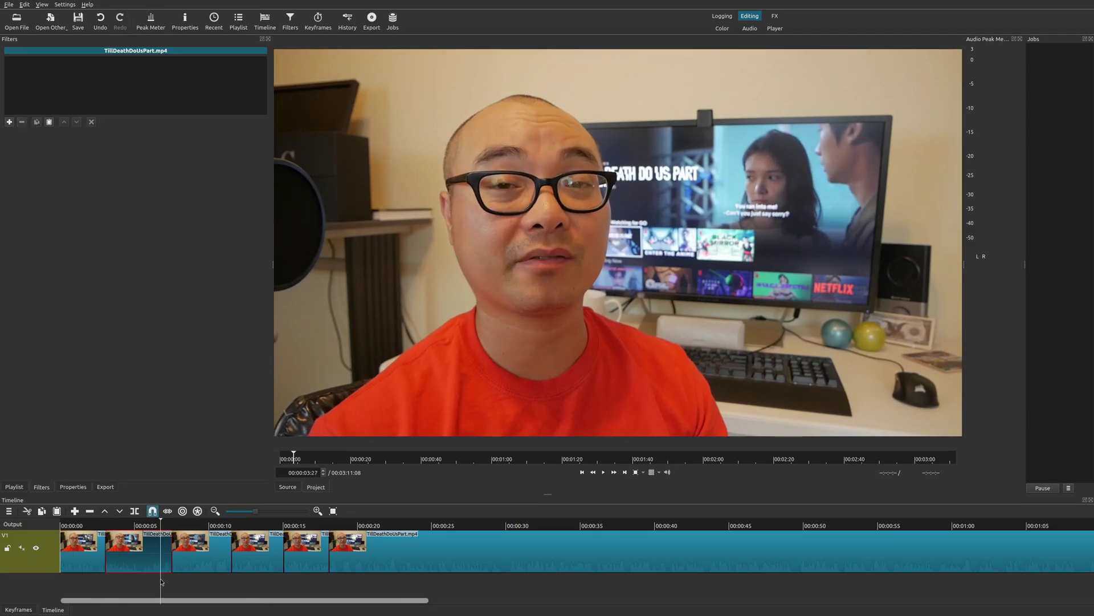
left_click(85, 524)
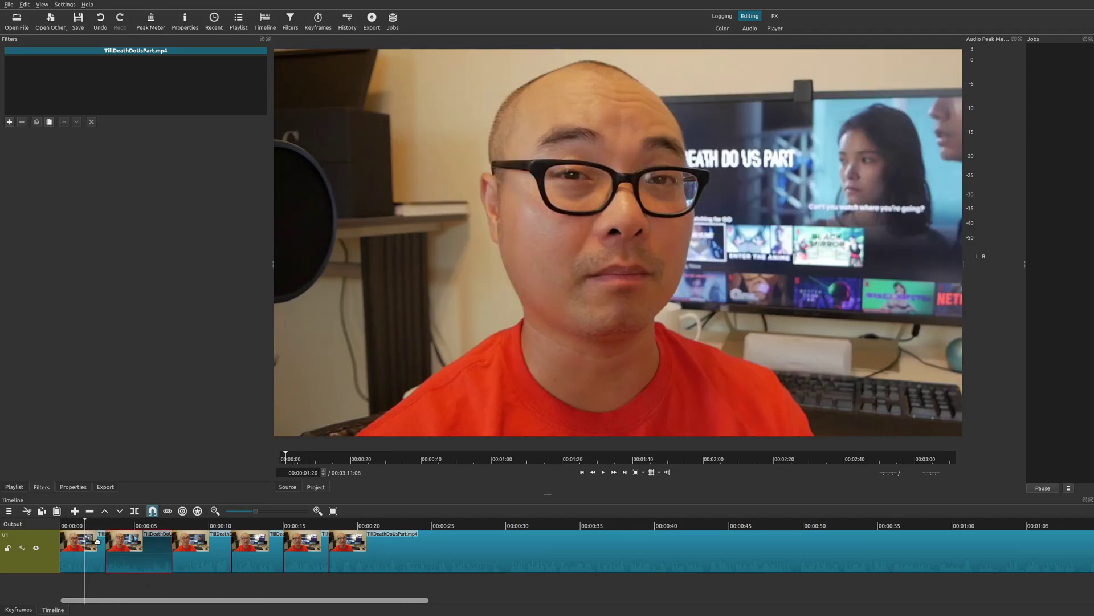
left_click(87, 549)
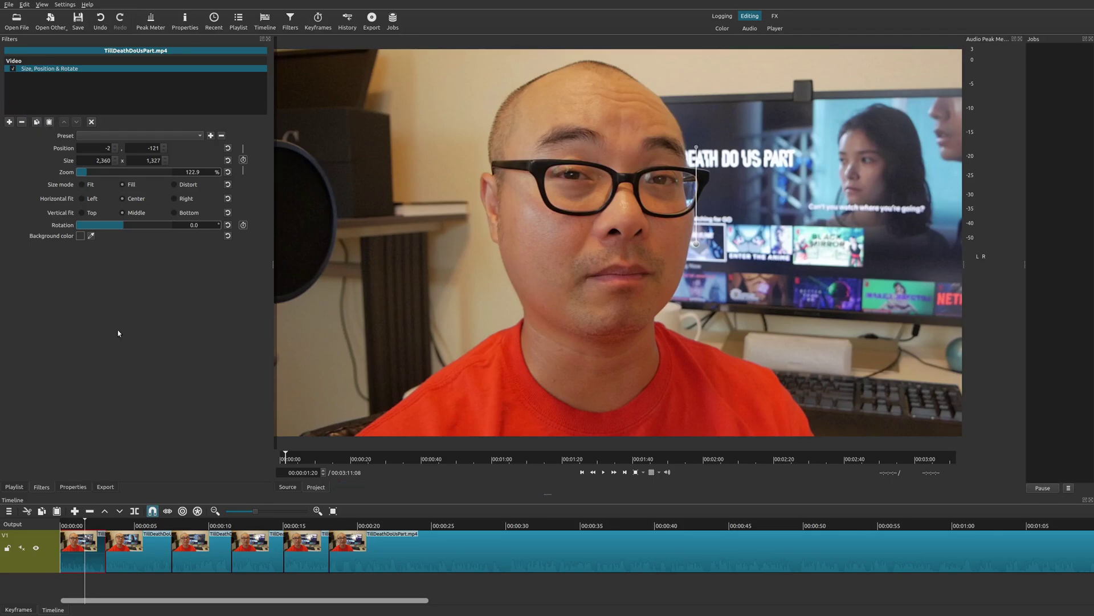
- Paste the copied 122.9% zoom filter onto the second clip
left_click(121, 538)
left_click(138, 555)
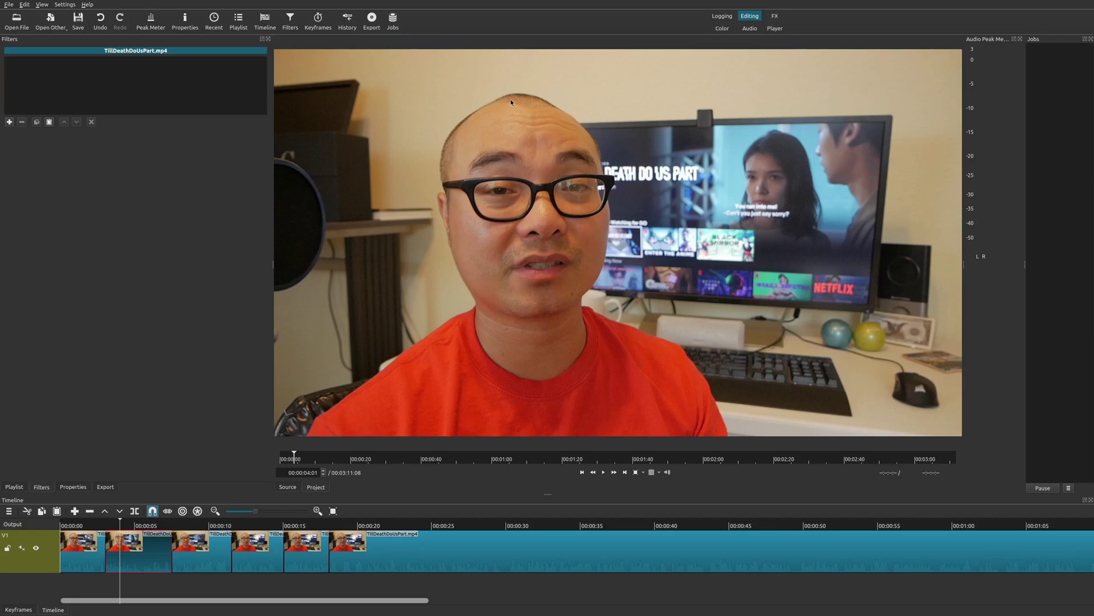
left_click(50, 122)
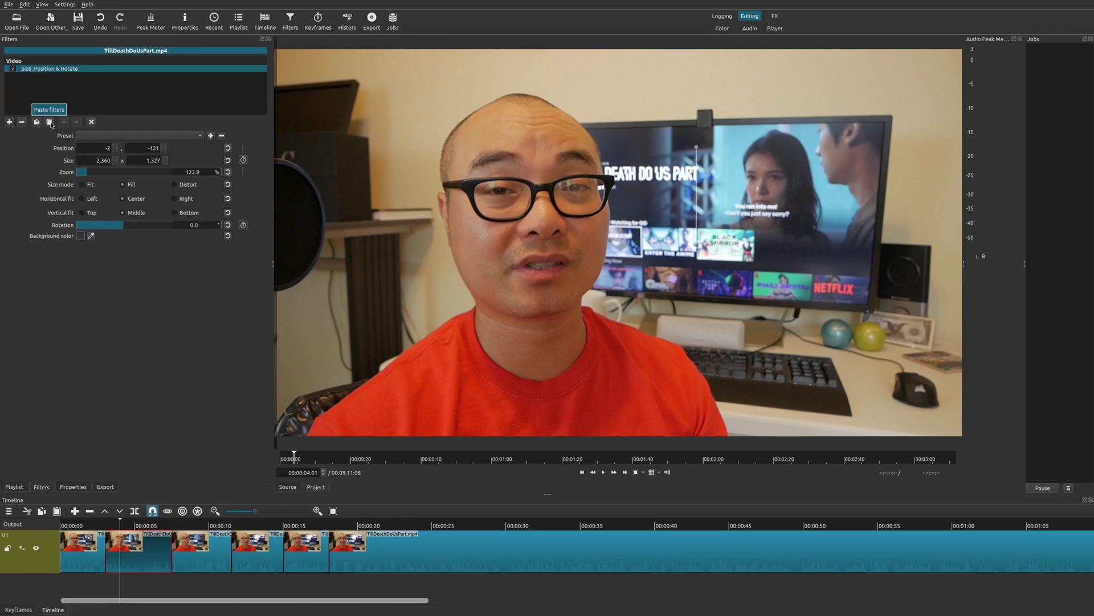
- Play back from the first clip to compare both zoomed clips, then reselect the second clip
left_click(87, 549)
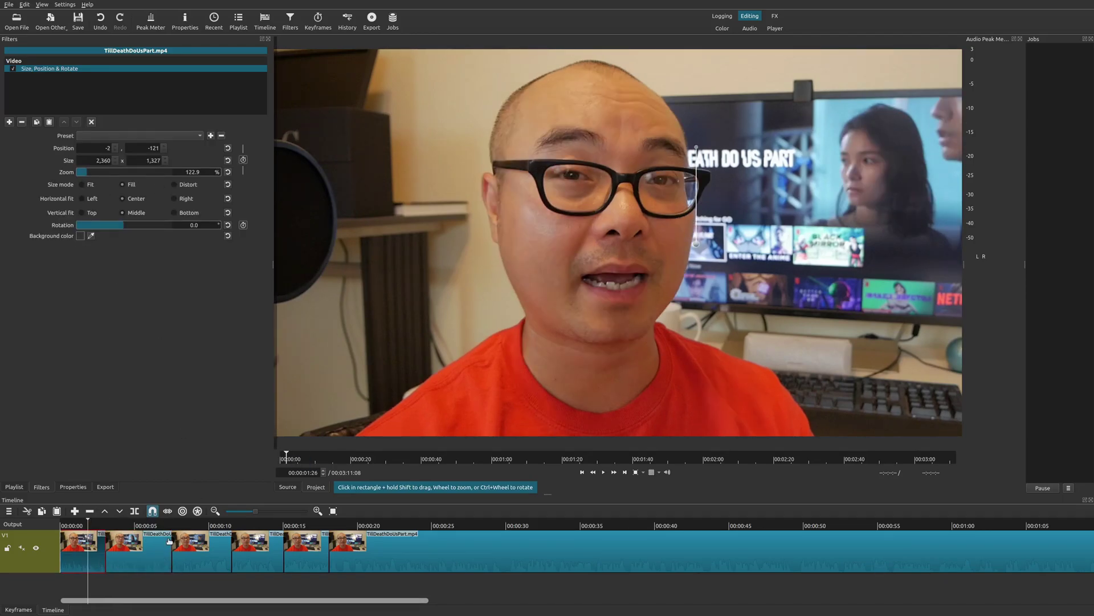
key("space")
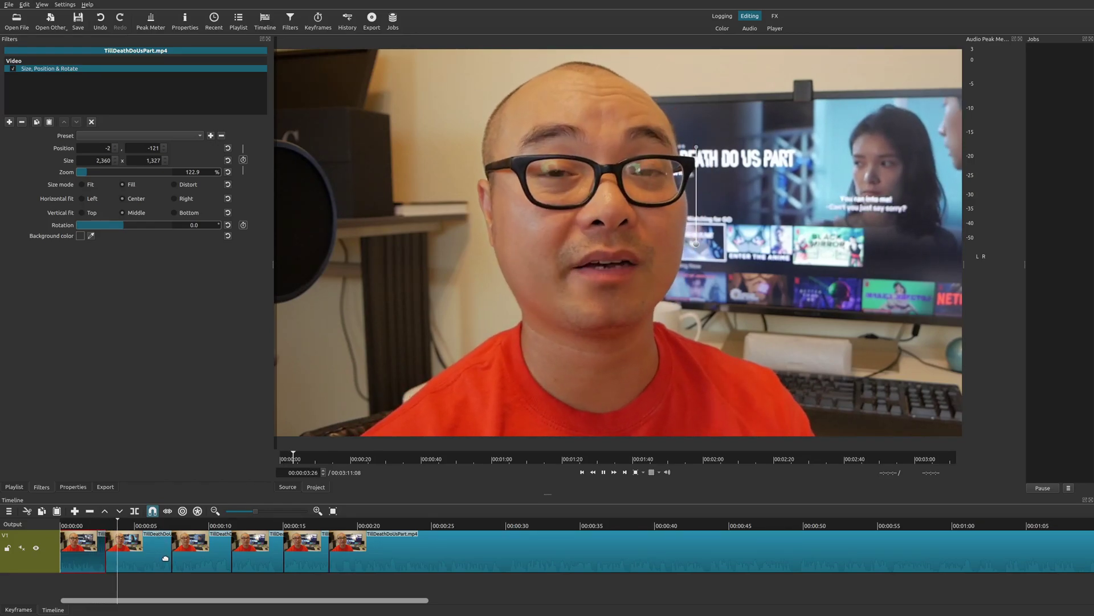
key("space")
left_click(163, 554)
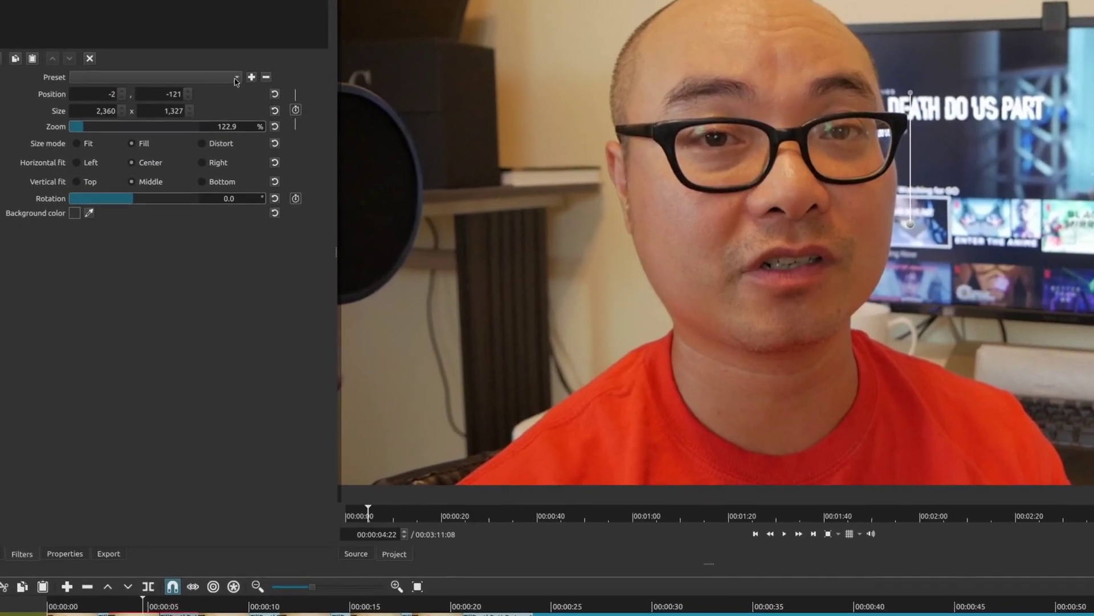
- Save the 122.9% zoom settings as preset 'Test1 - Quick Zoom' and select it from the preset list
left_click(218, 93)
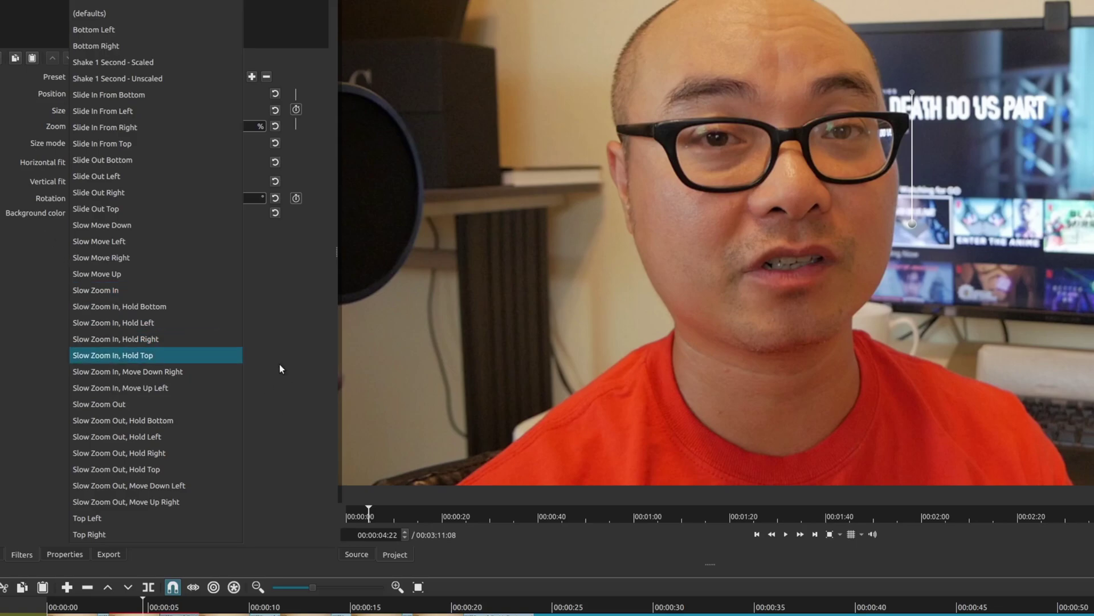
left_click(257, 294)
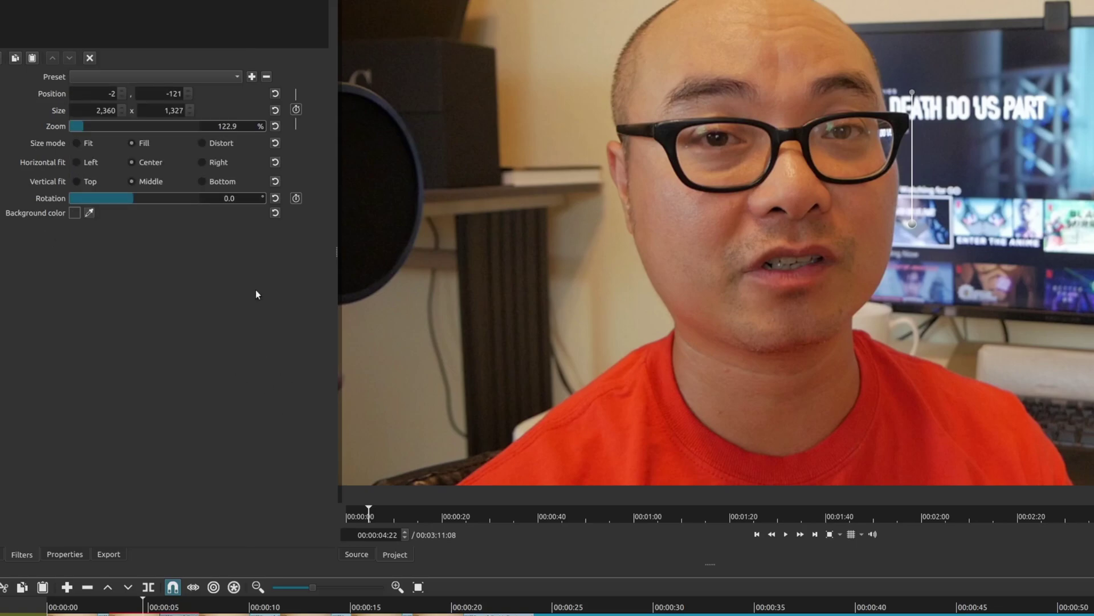
left_click(250, 80)
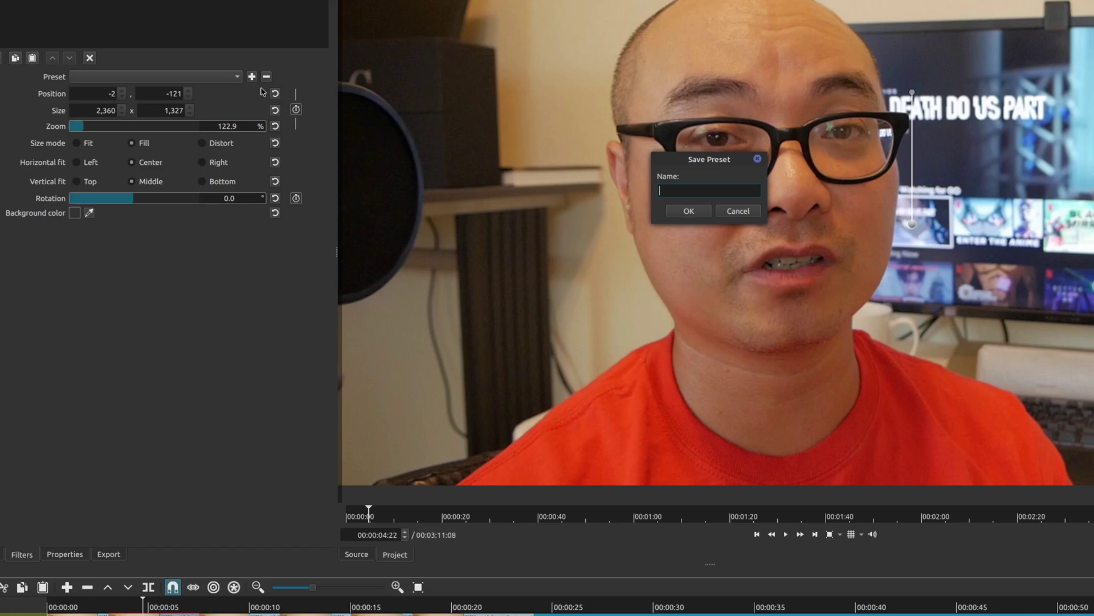
type("Test")
type("1 - Quicjk Zoom")
left_click(701, 215)
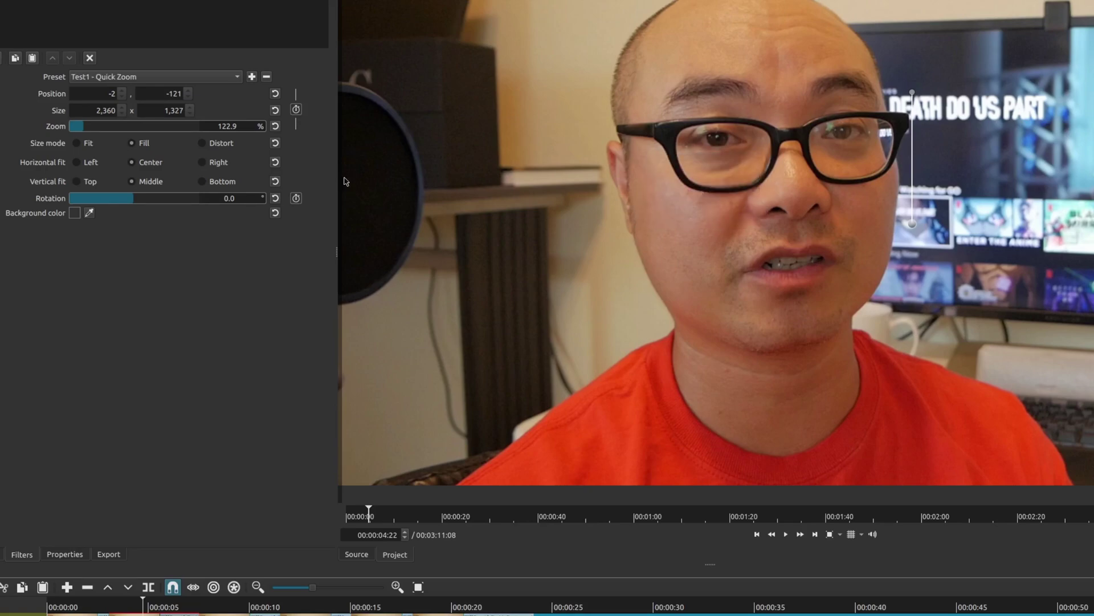
left_click(216, 78)
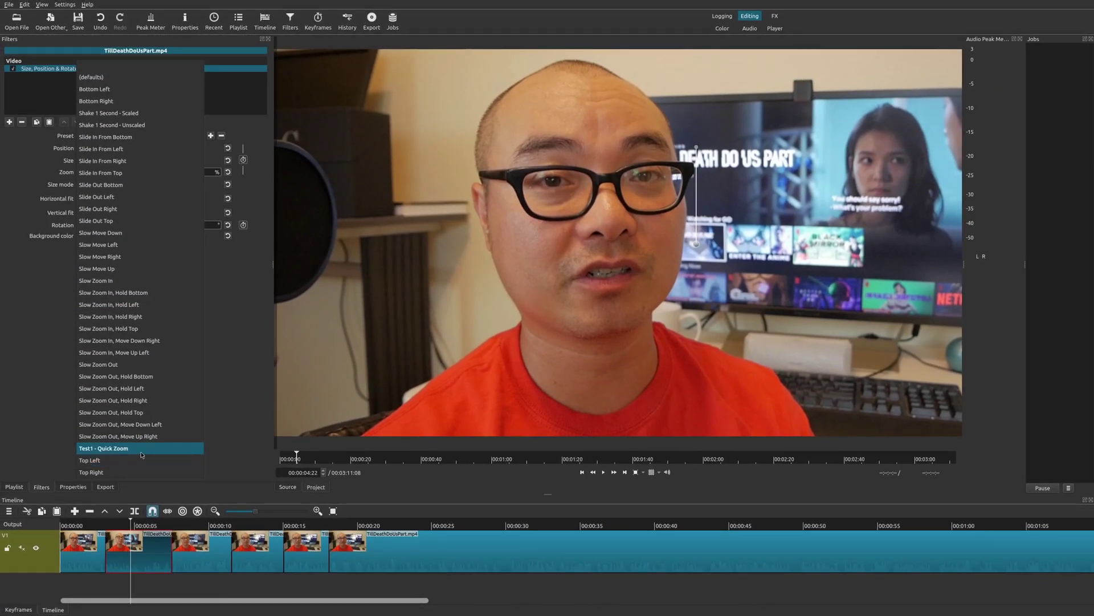
left_click(98, 445)
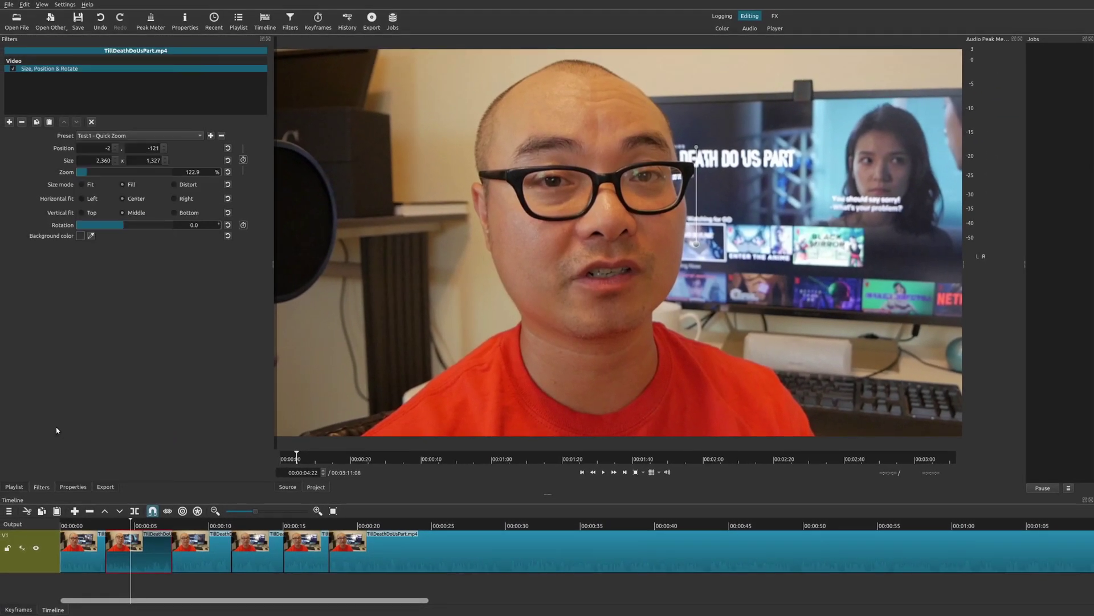
- Add Size, Position & Rotate to the third clip and apply the Test1 - Quick Zoom preset for 122.9% zoom
left_click(207, 541)
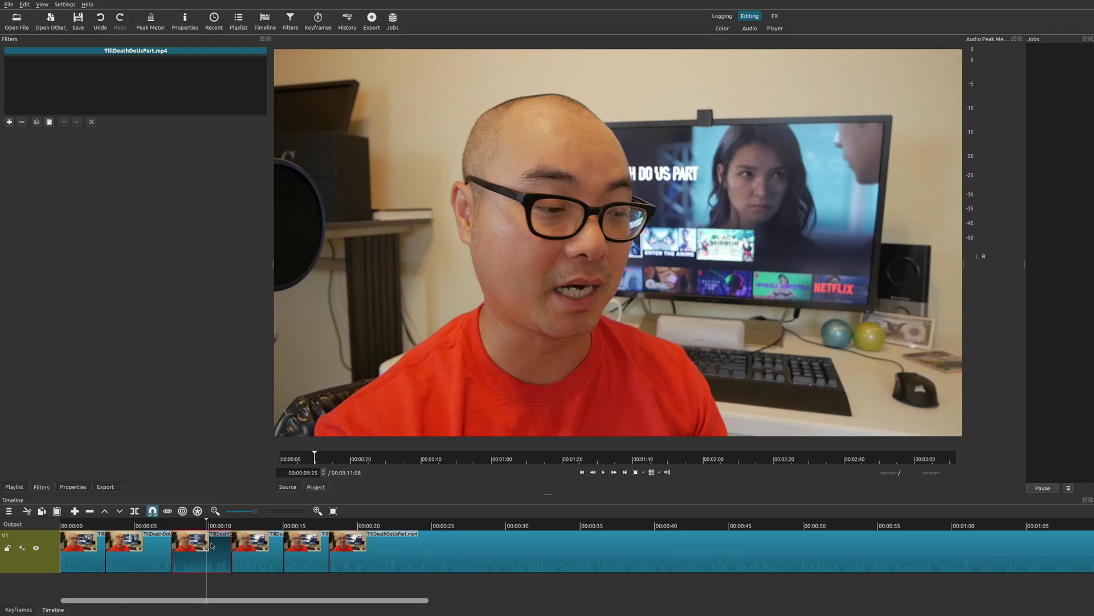
left_click(9, 122)
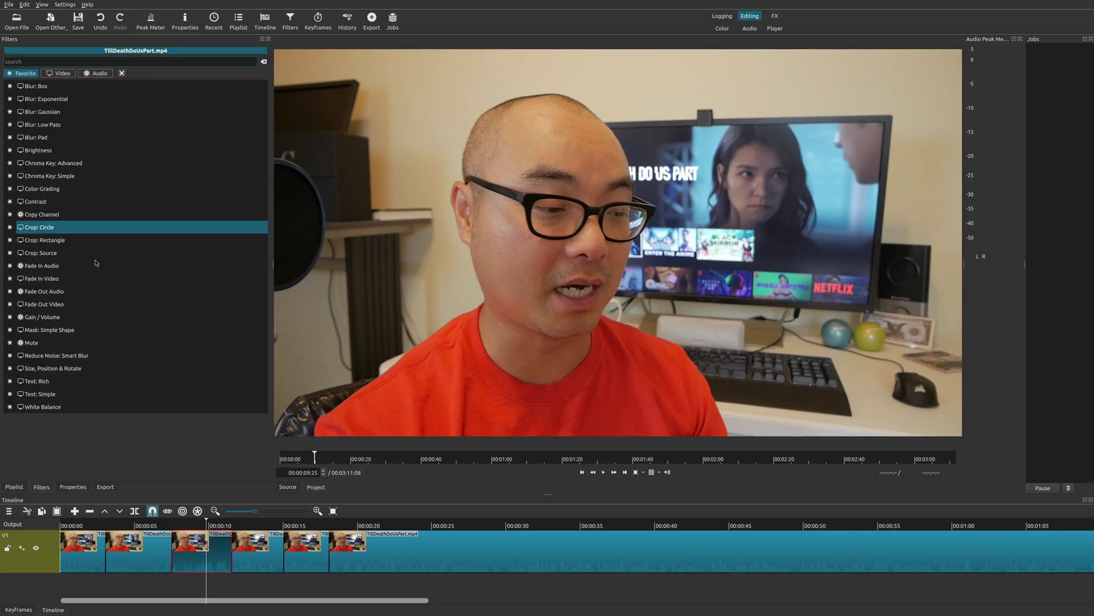
left_click(96, 368)
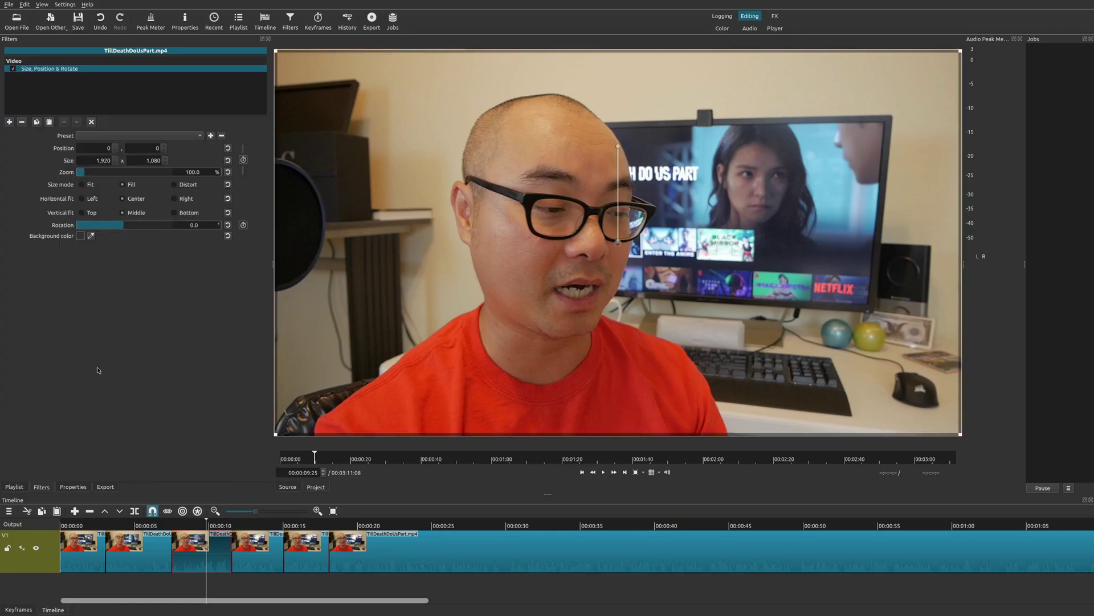
left_click(187, 137)
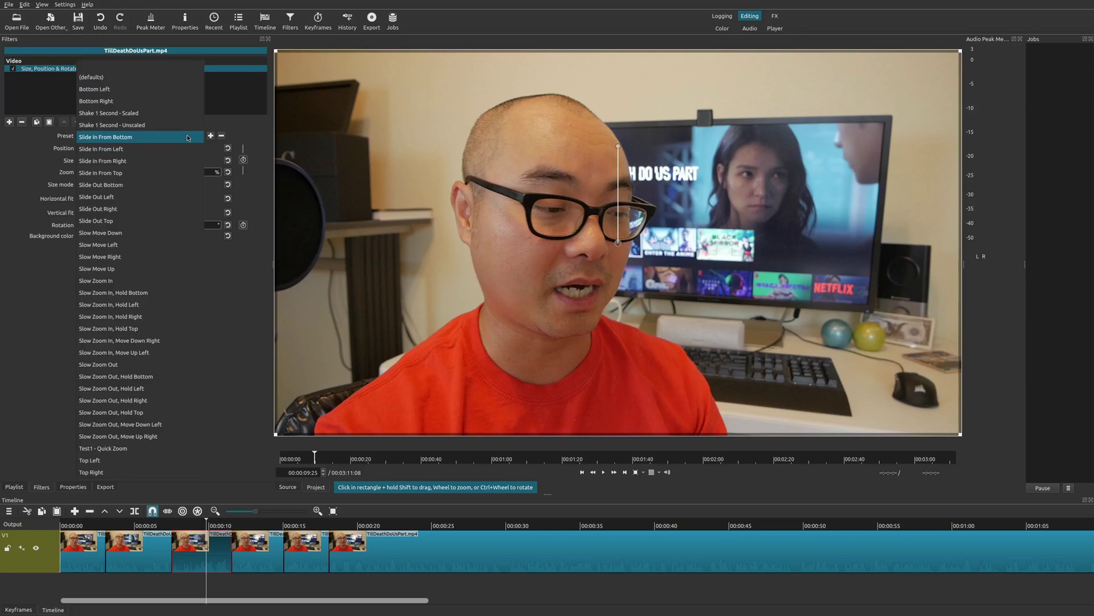
left_click(153, 449)
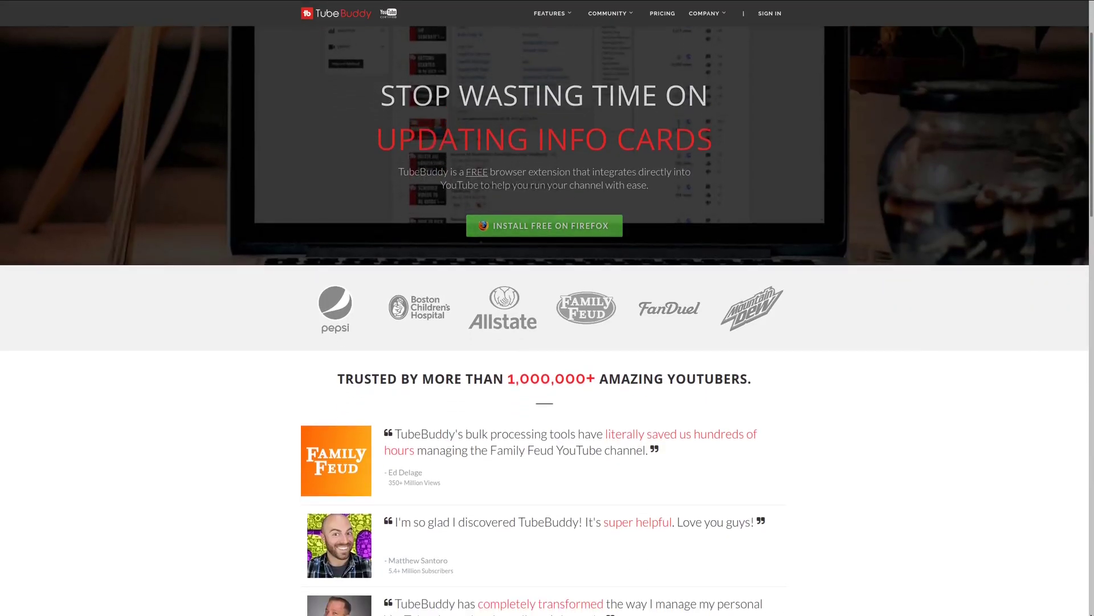
scroll(547, 319, "down", 3)
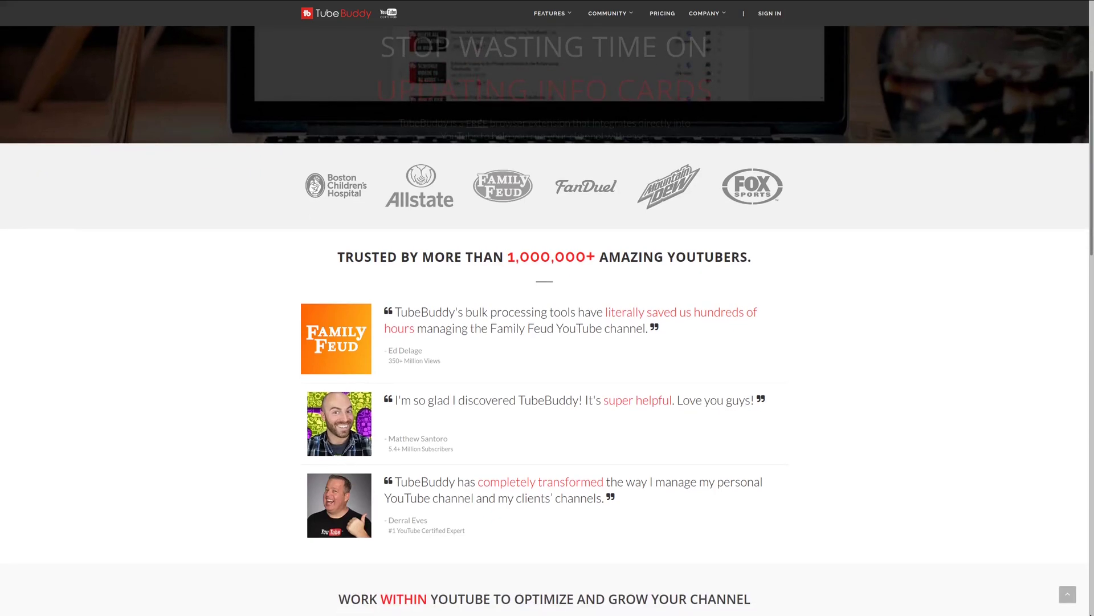
scroll(547, 320, "down", 3)
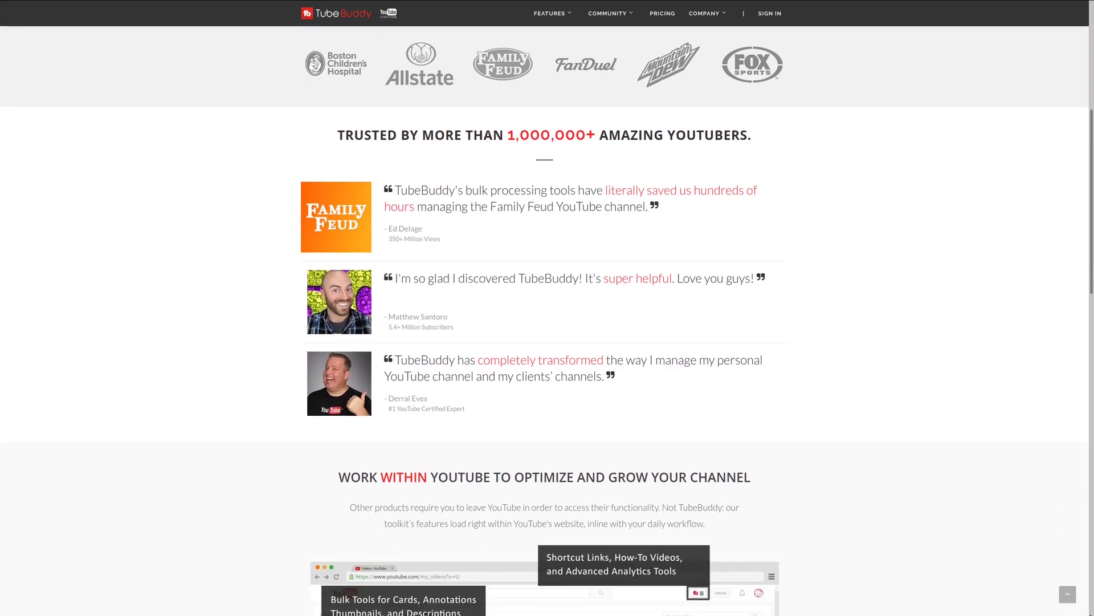
scroll(545, 319, "down", 3)
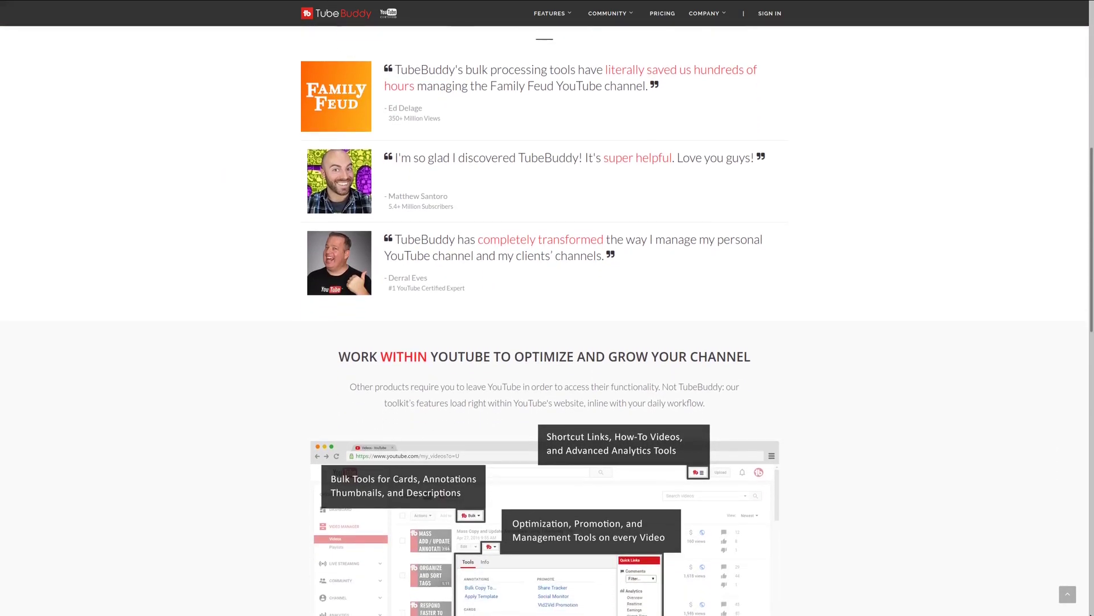
scroll(544, 319, "down", 3)
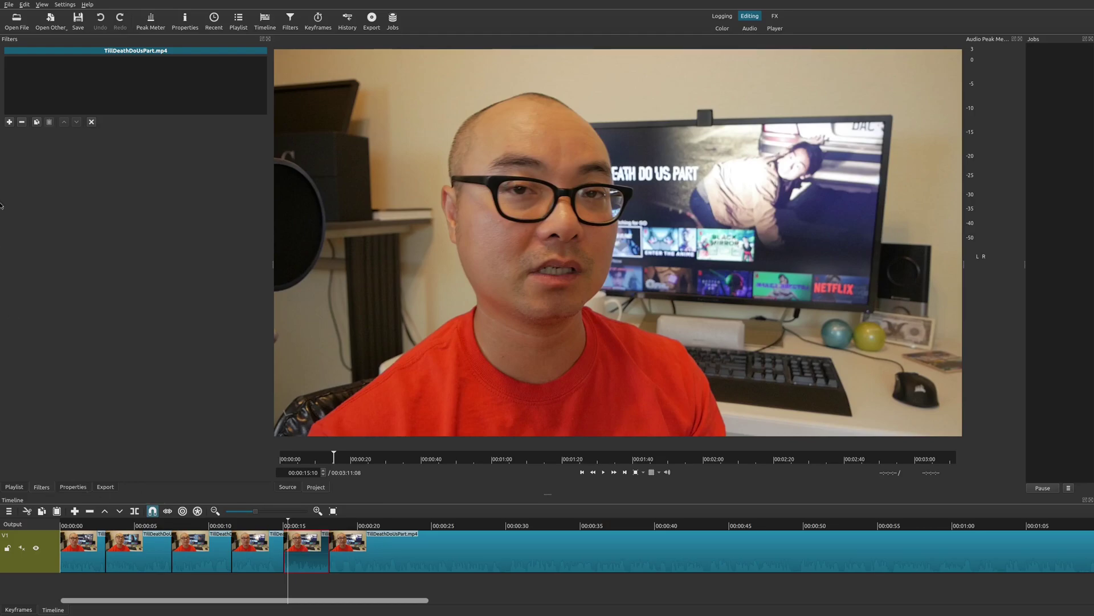
- Add a default 100%, 1920×1080 Size, Position & Rotate filter to the 15-second clip and show its keyframes
left_click(9, 121)
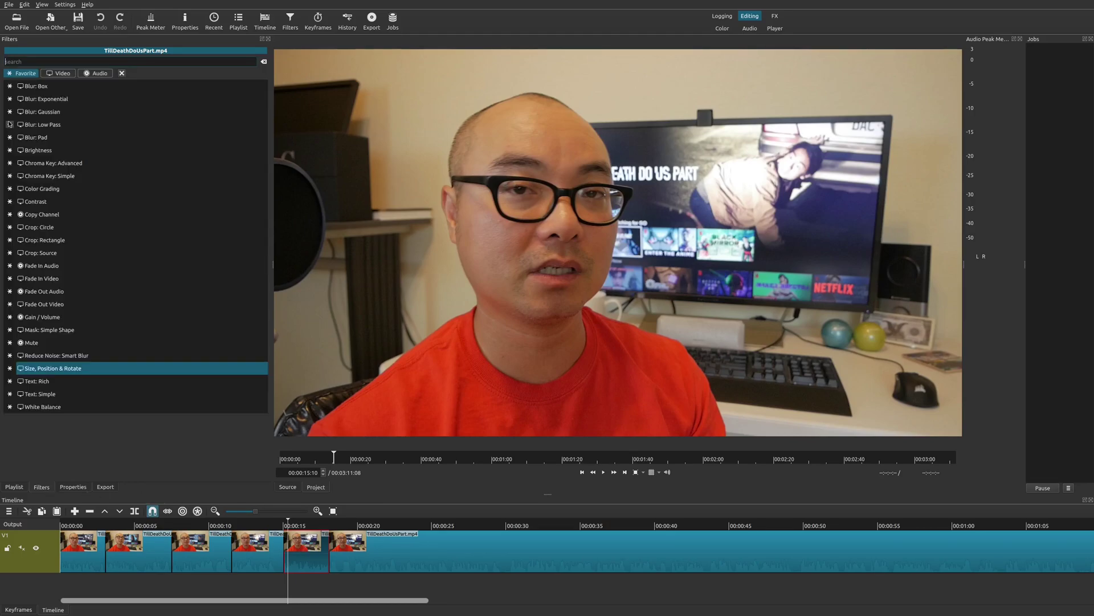
left_click(71, 369)
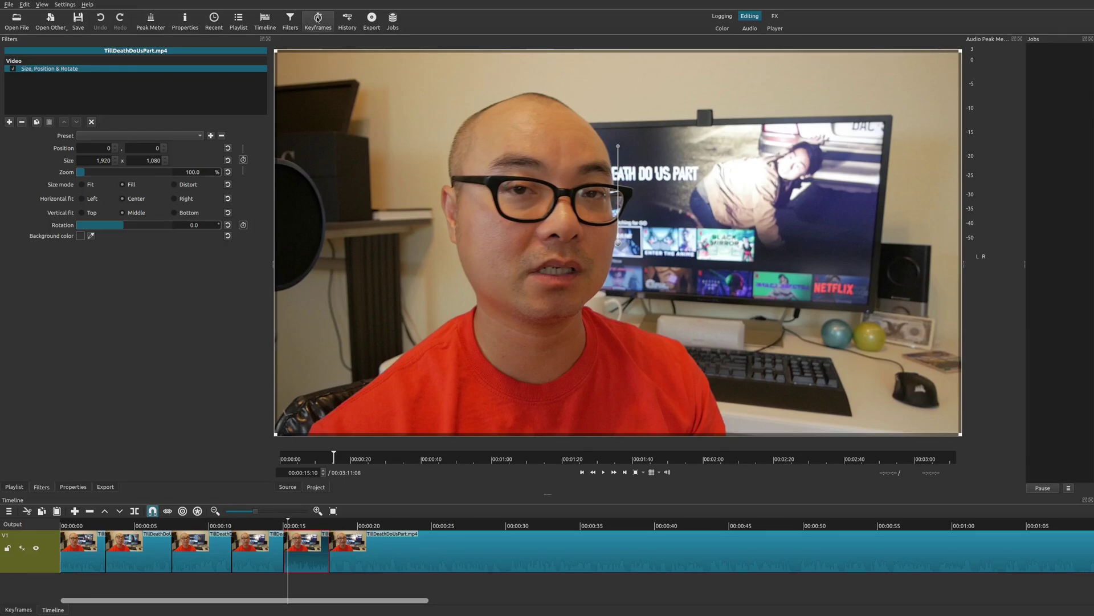
left_click(42, 4)
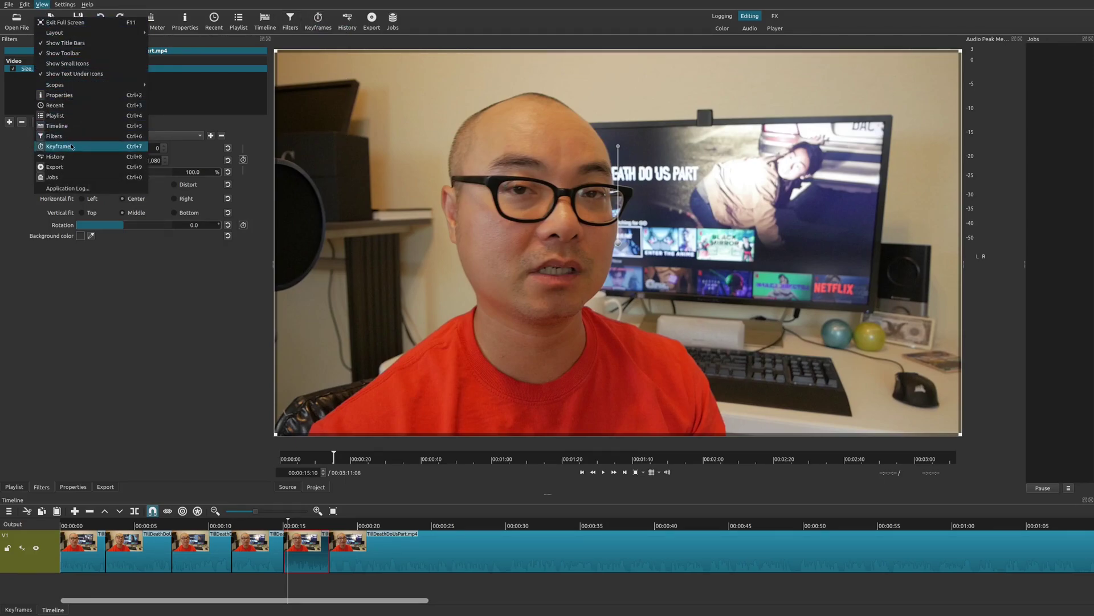
left_click(208, 453)
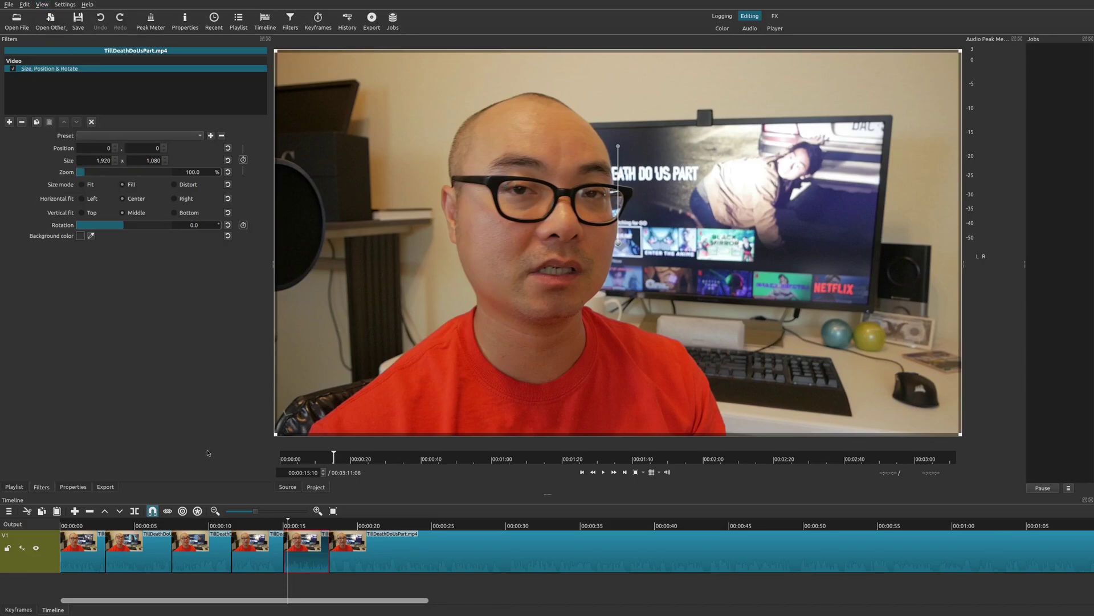
left_click(17, 610)
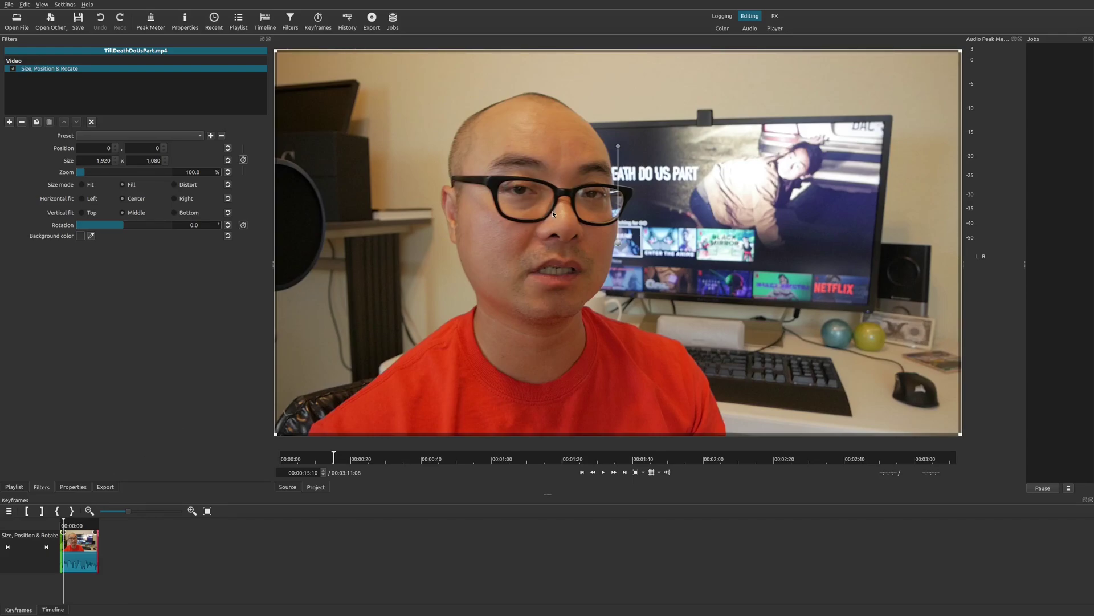
- Keyframe the clip start with the picture shrunk to 6%
left_click(8, 547)
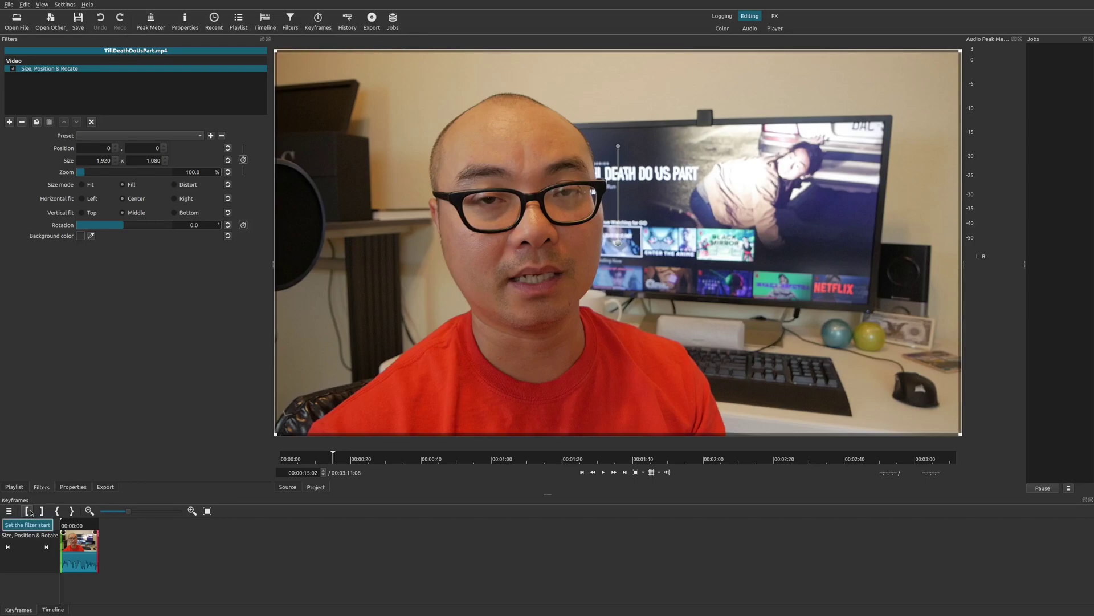
left_click(29, 511)
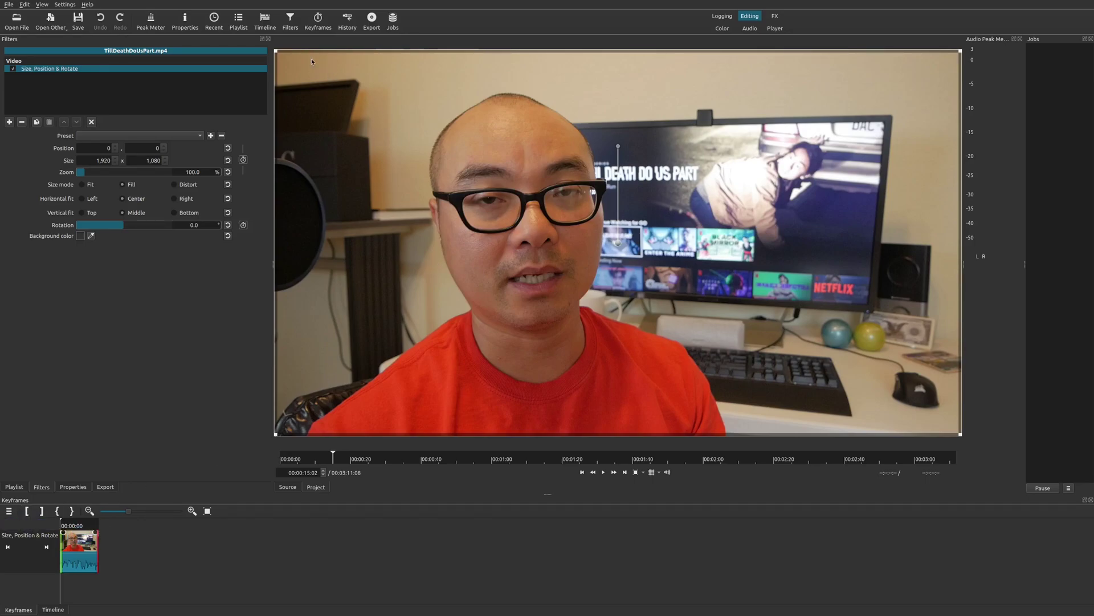
left_click_drag(276, 51, 613, 232)
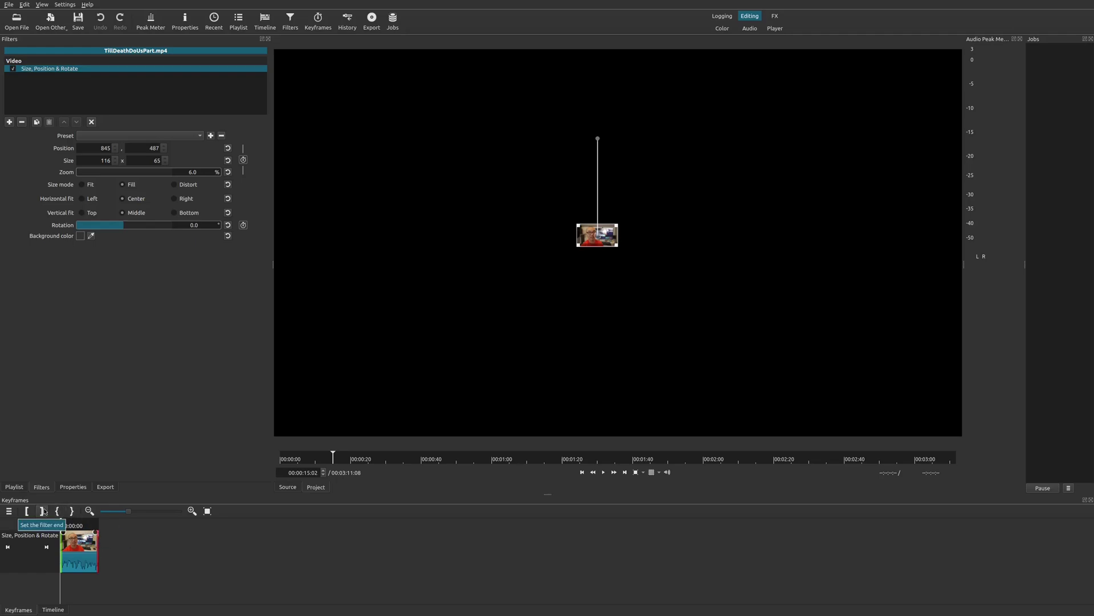
- Set the end keyframe to full-frame 100% (1920x1080) and play back the zoom
left_click(48, 550)
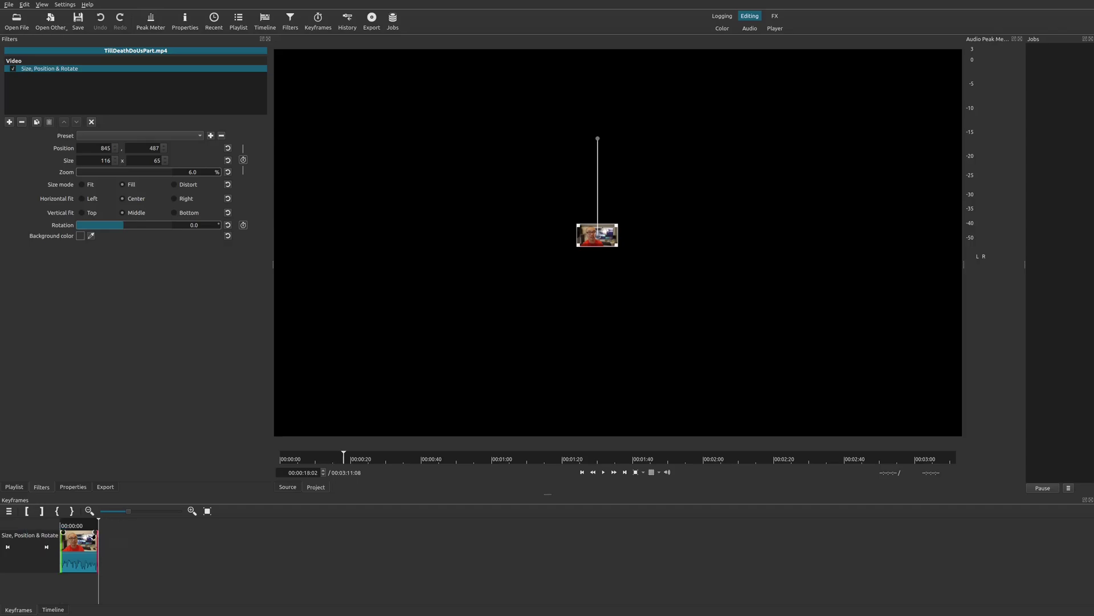
left_click_drag(93, 535, 59, 534)
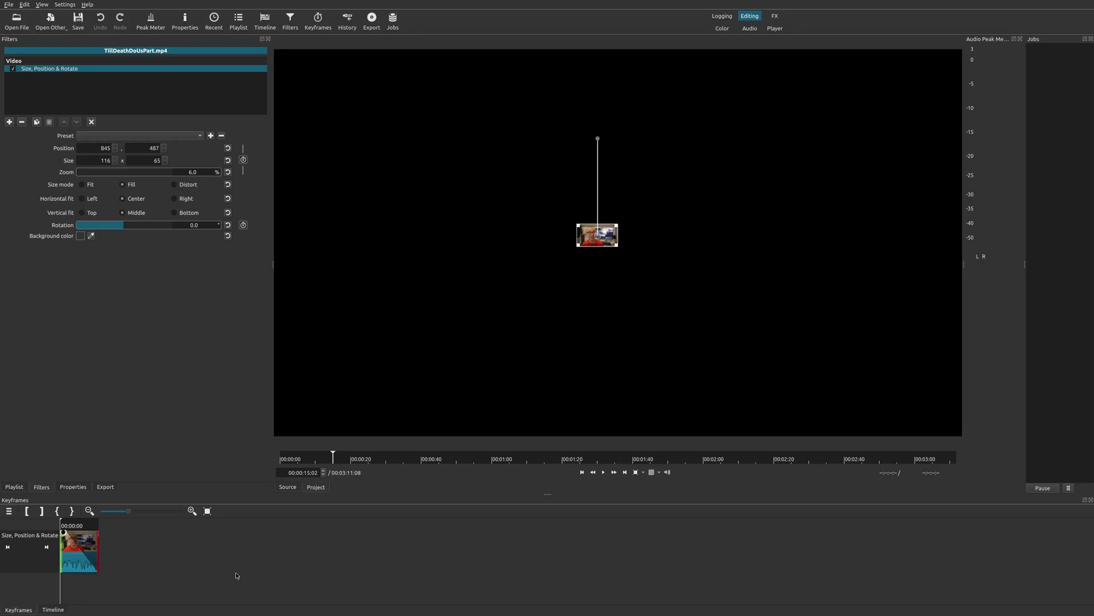
key("space")
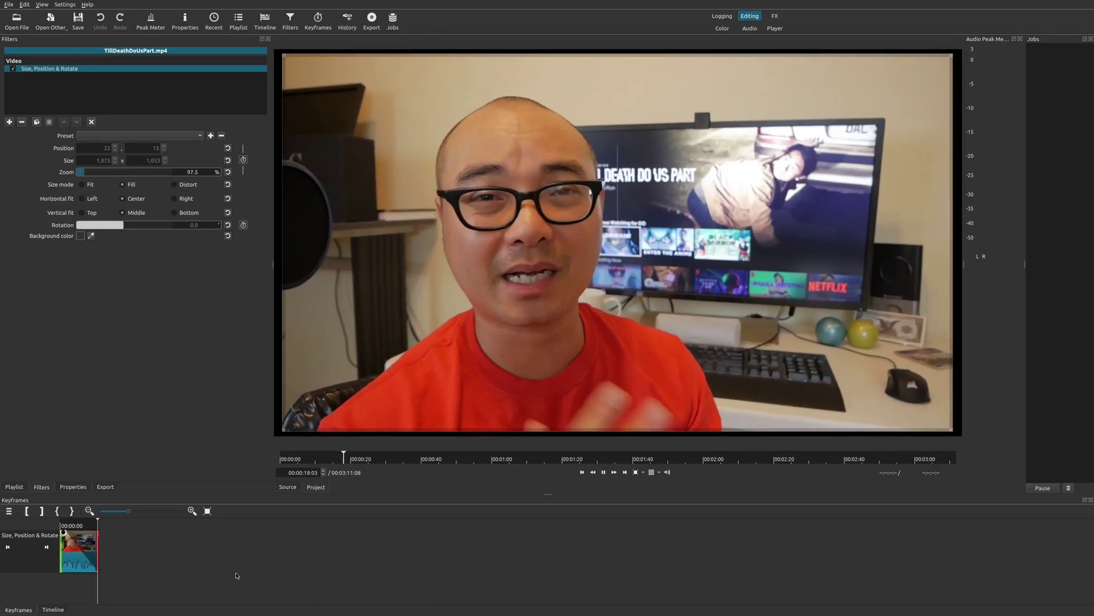
key("space")
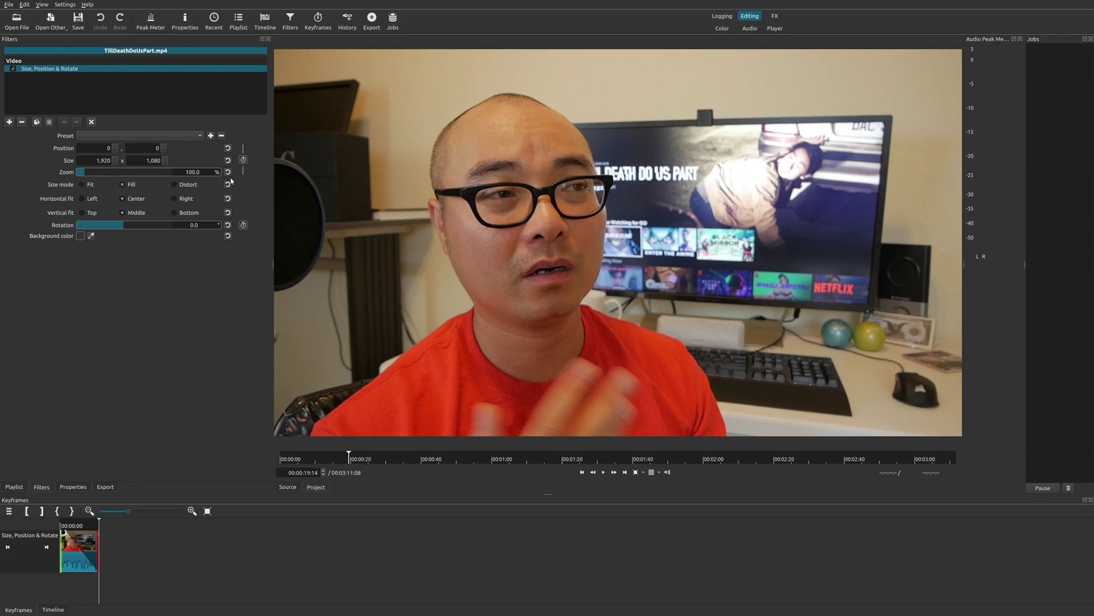
- Save the keyframed 6%-to-100% zoom as preset 'Test2 - Zoom Small to Large'
left_click(210, 136)
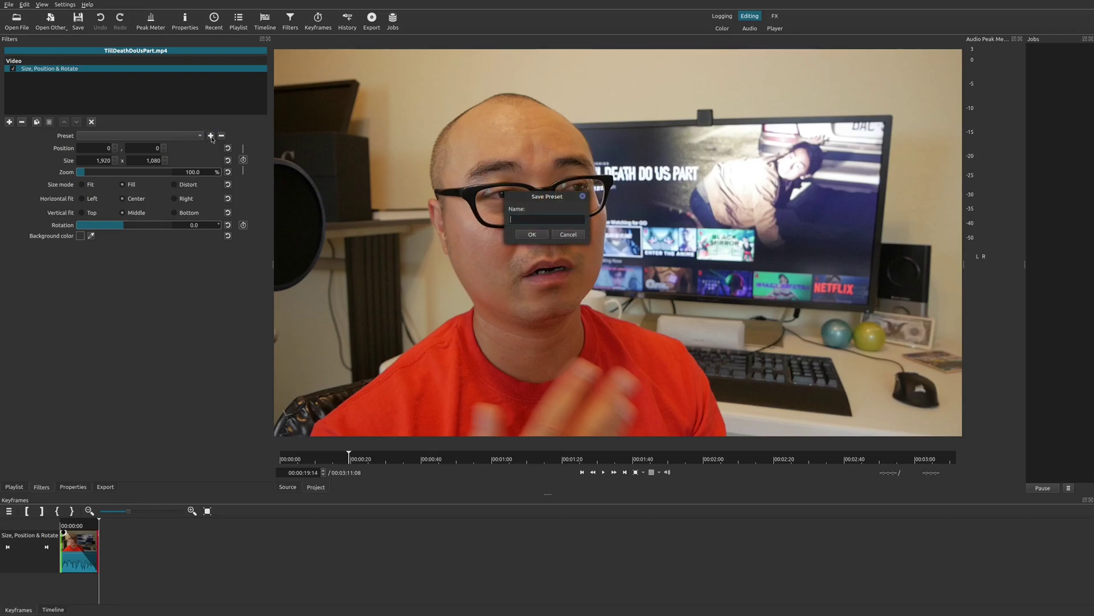
type("Test2 - Zoom Small to LArgear")
left_click(532, 235)
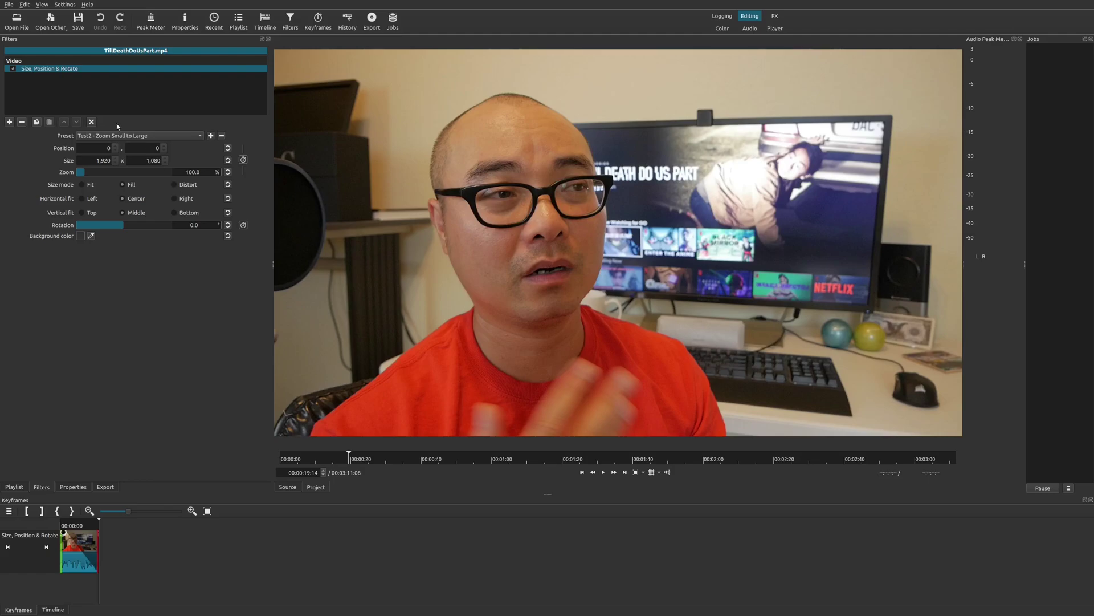
left_click(60, 610)
left_click(280, 525)
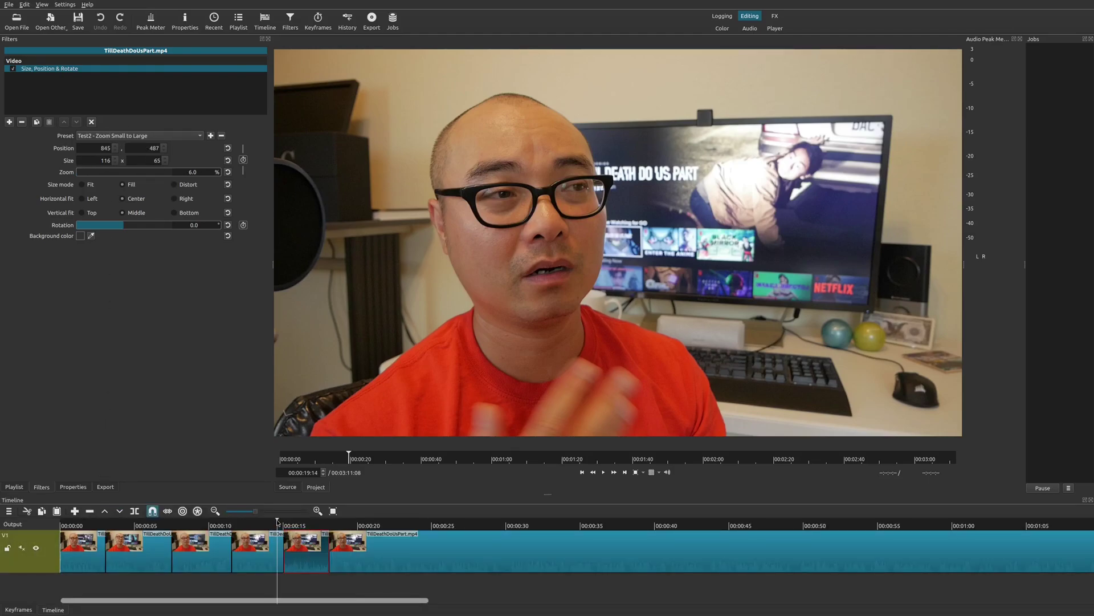
key("space")
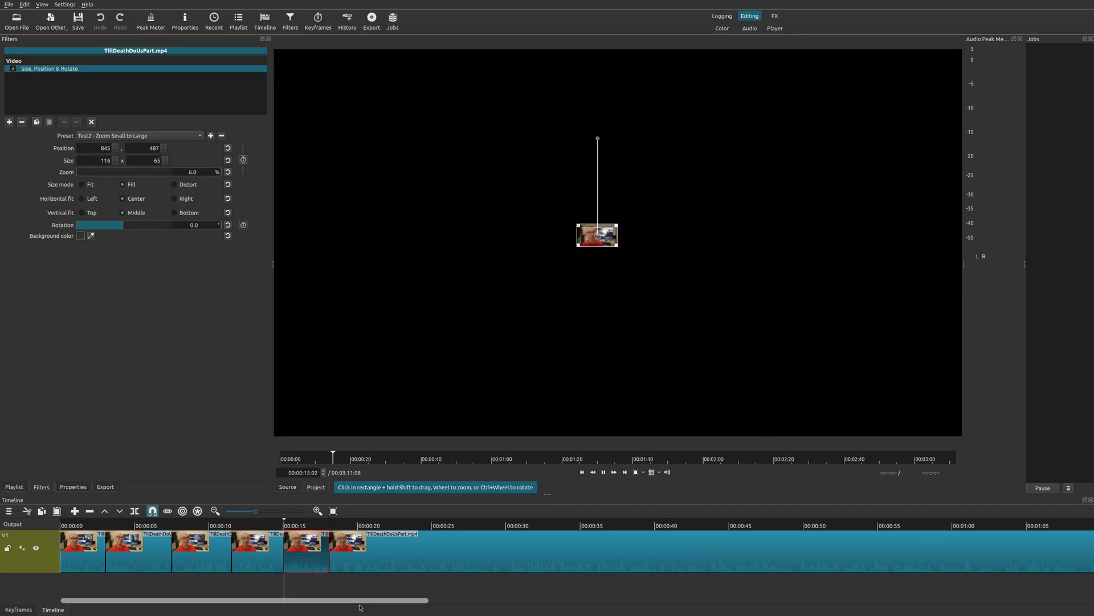
key("space")
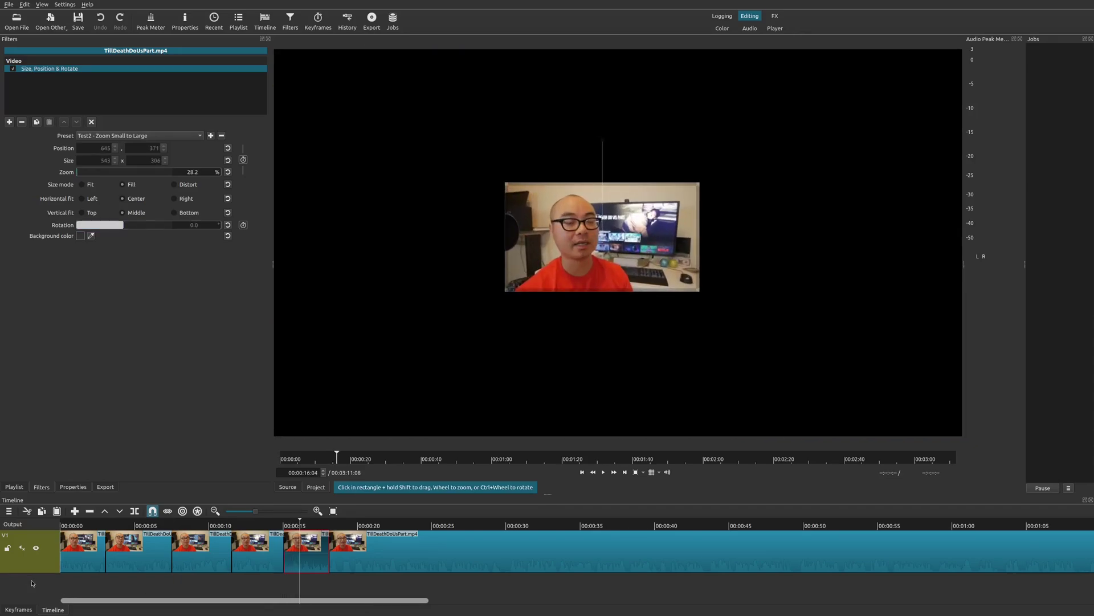
key("space")
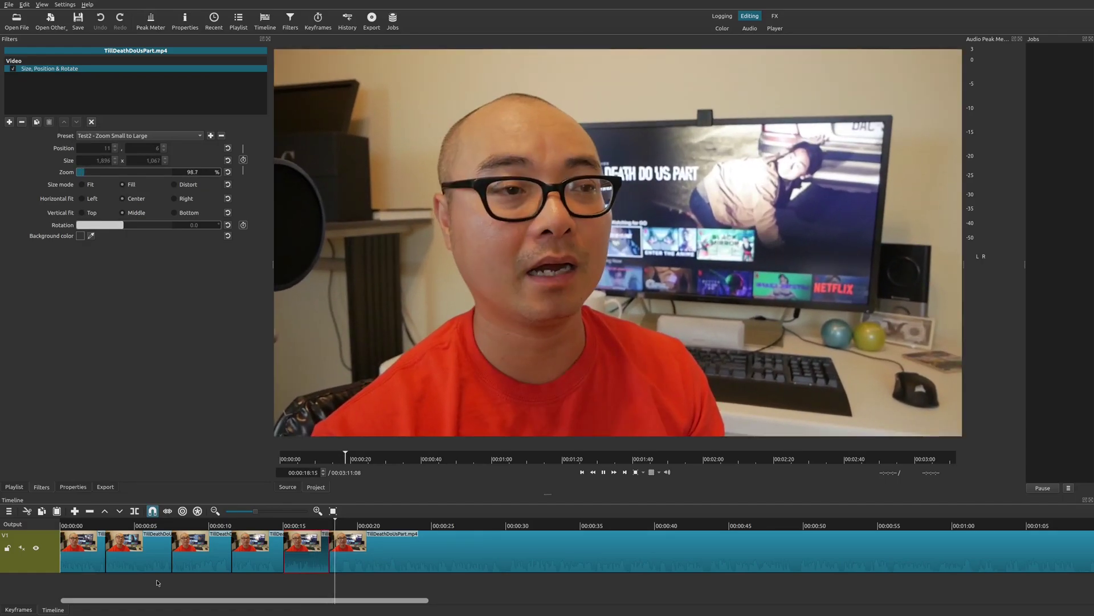
key("space")
left_click(271, 564)
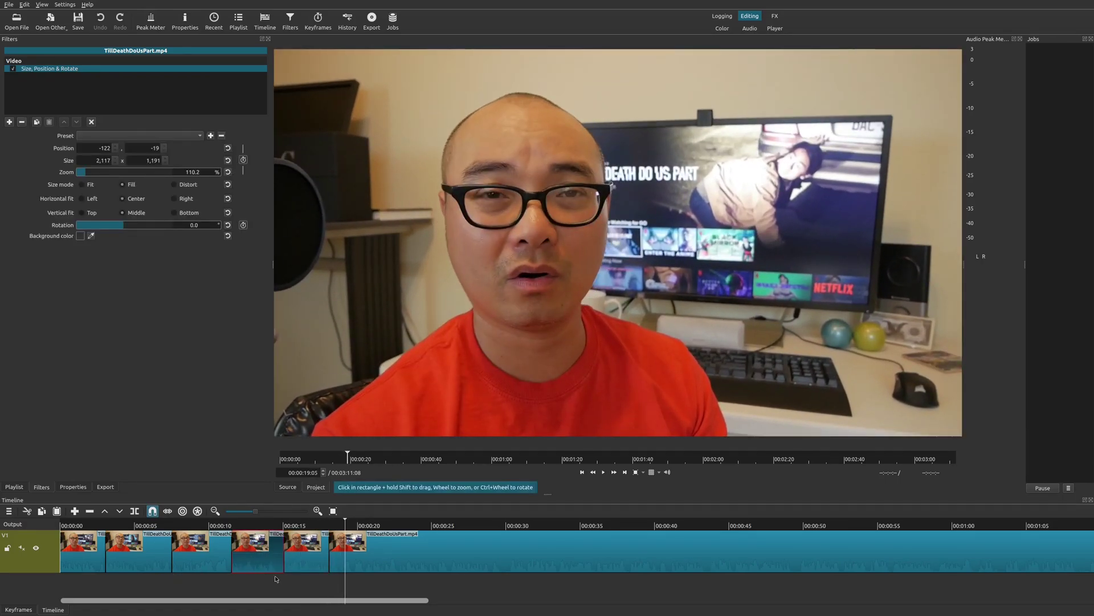
left_click(266, 582)
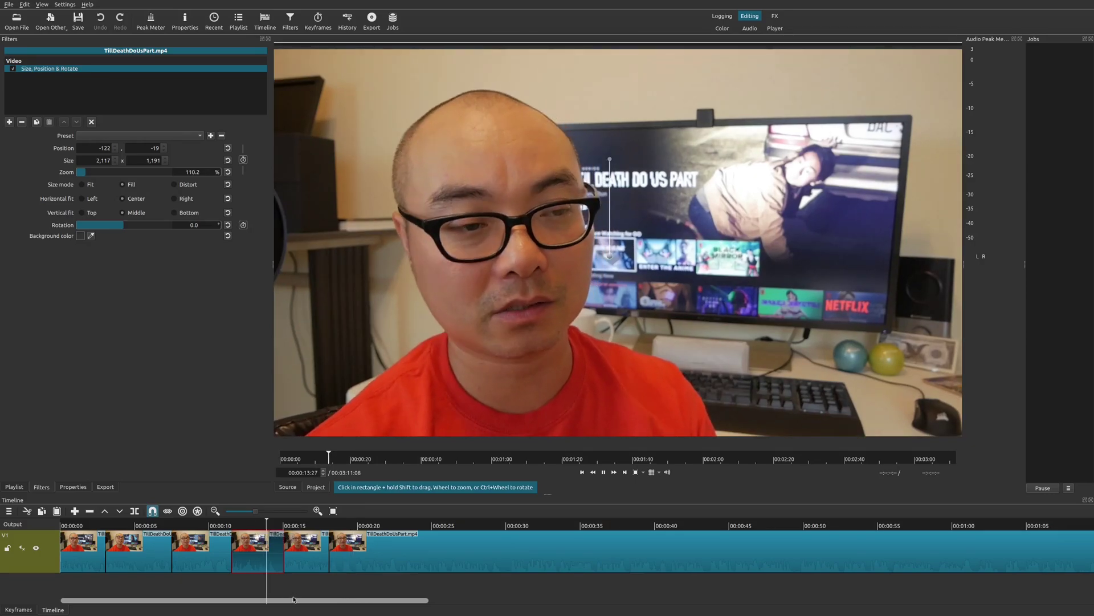
key("space")
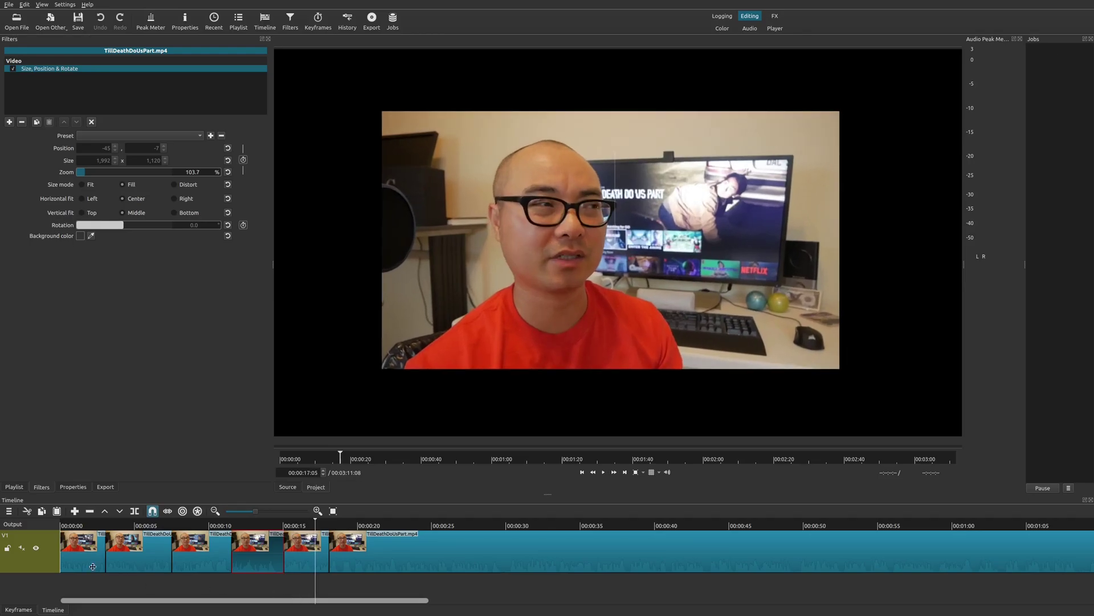
key("space")
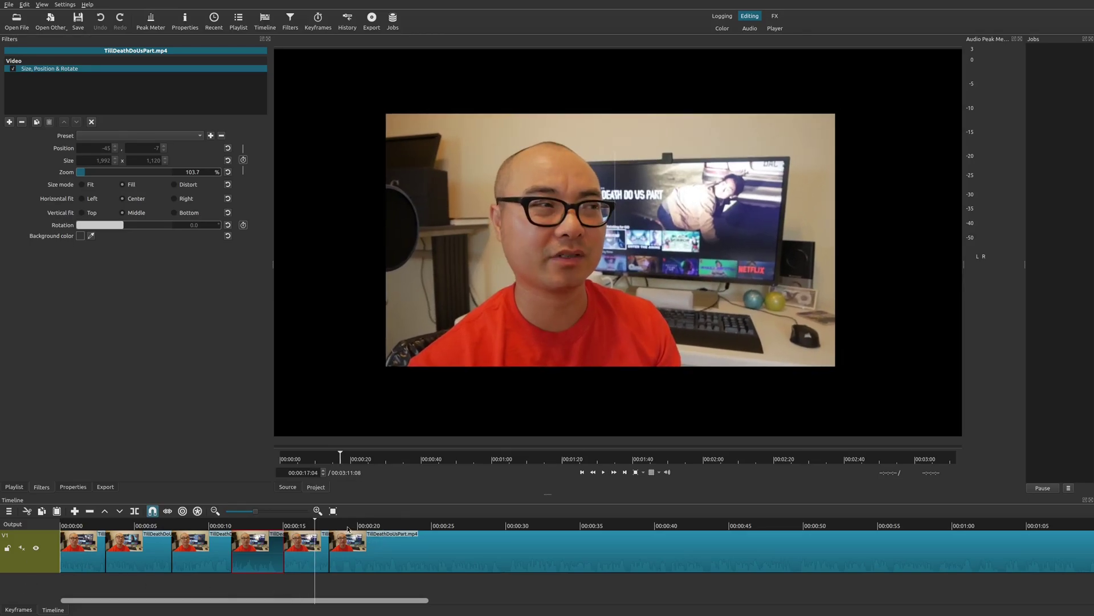
- Split the long final clip twice near 00:00:21 and add Size, Position & Rotate to the short piece
left_click(348, 529)
left_click(371, 556)
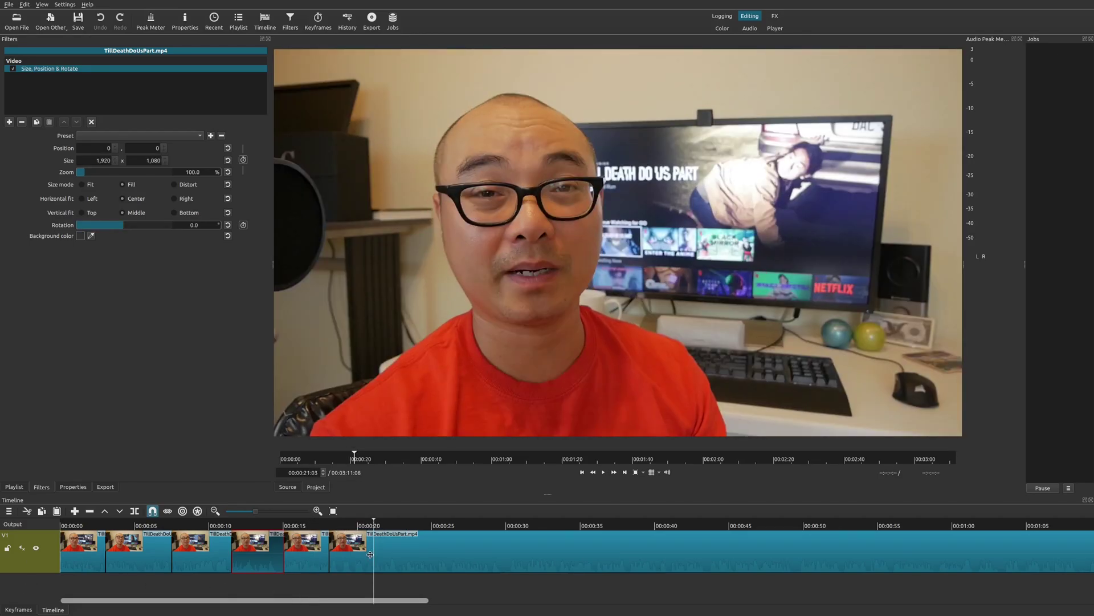
left_click(136, 513)
left_click(353, 547)
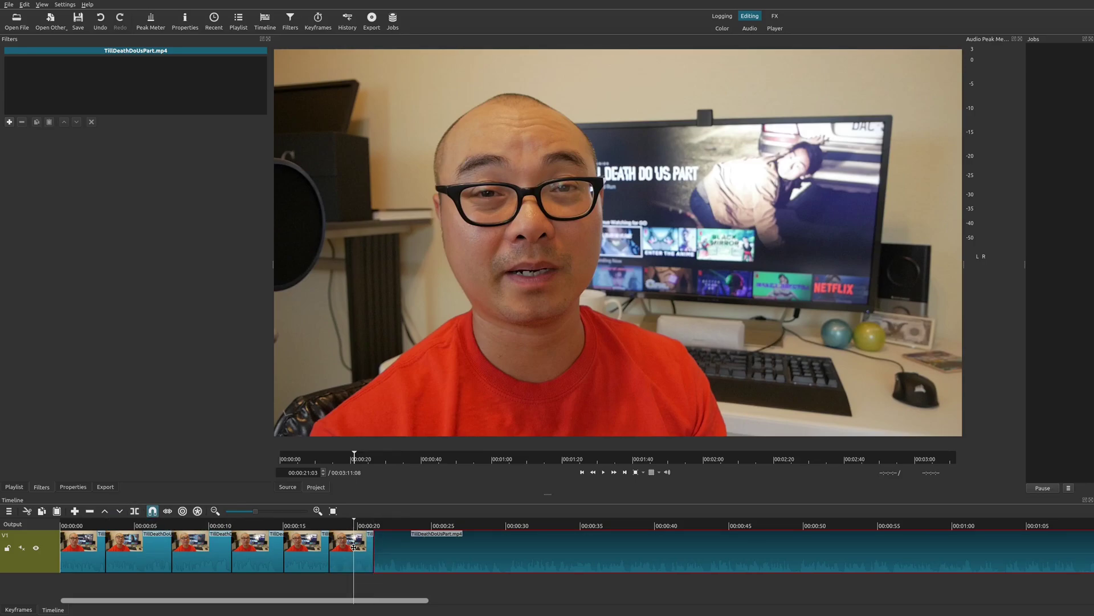
left_click(354, 548)
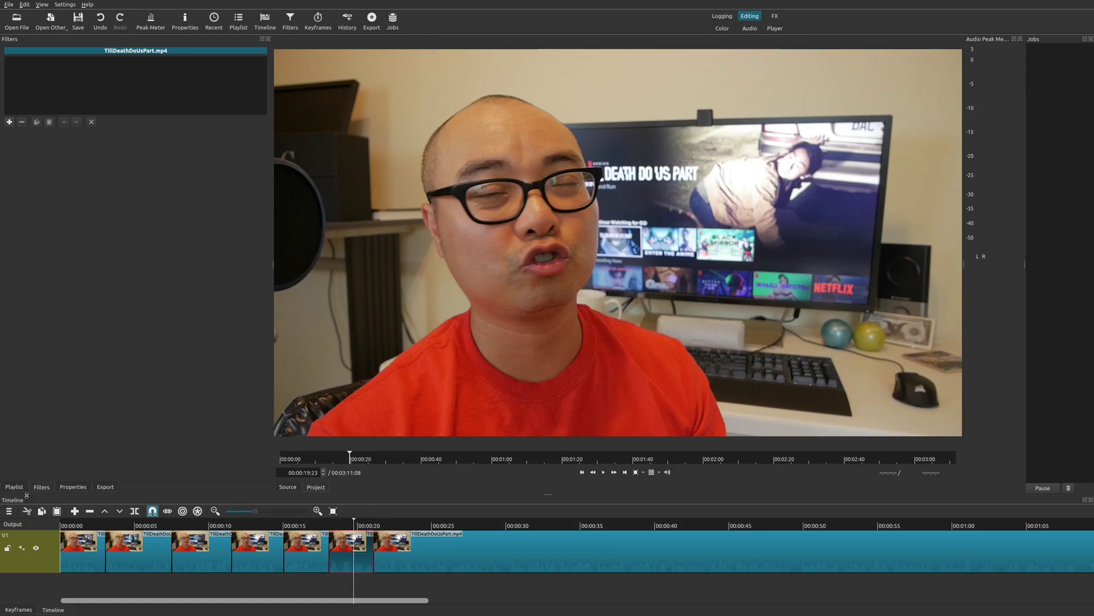
left_click(7, 123)
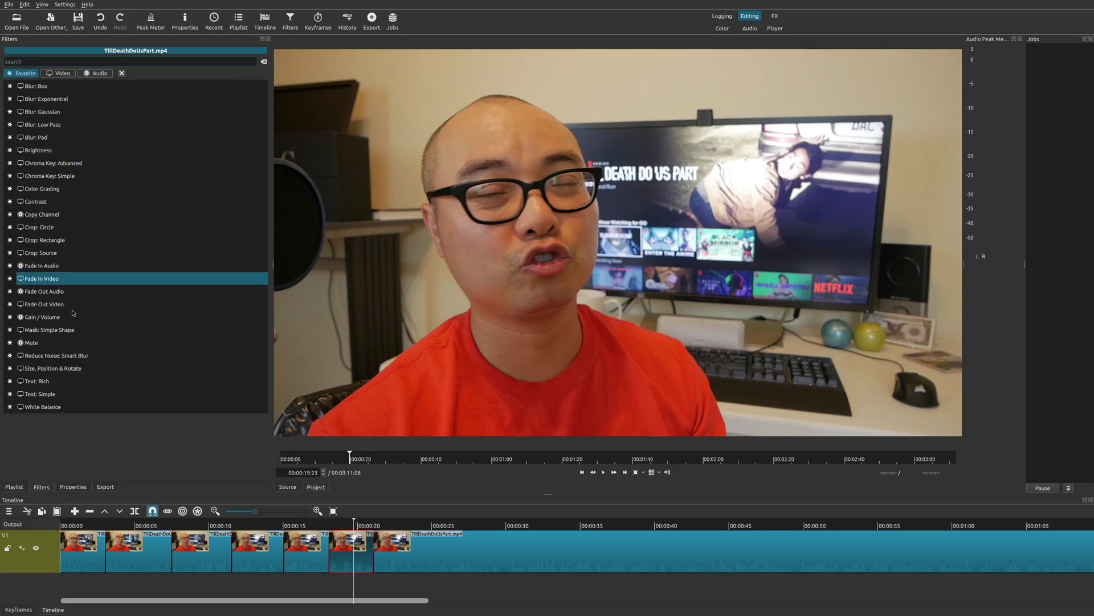
left_click(81, 371)
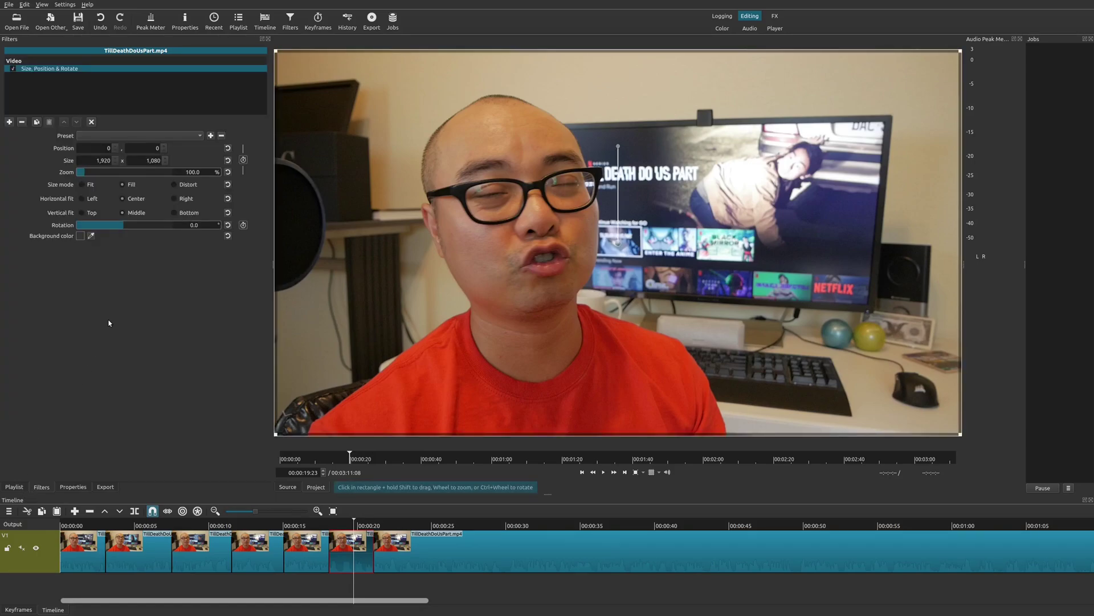
- Apply preset Test2 - Zoom Small to Large and preview from 00:00:18:00 as it zooms to 98.7%
left_click(192, 137)
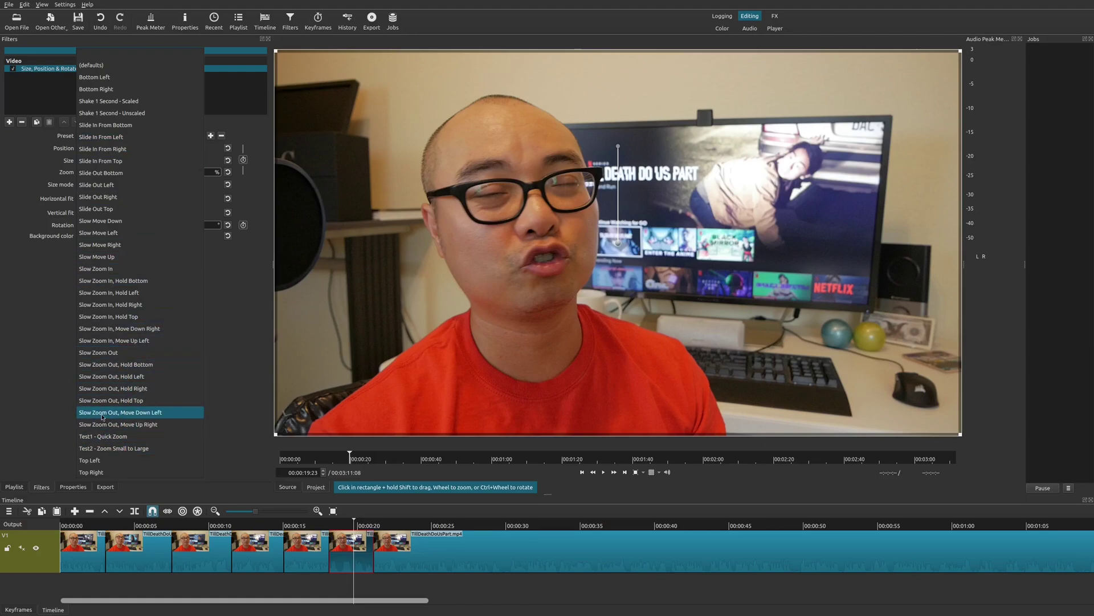
left_click(131, 449)
left_click(329, 528)
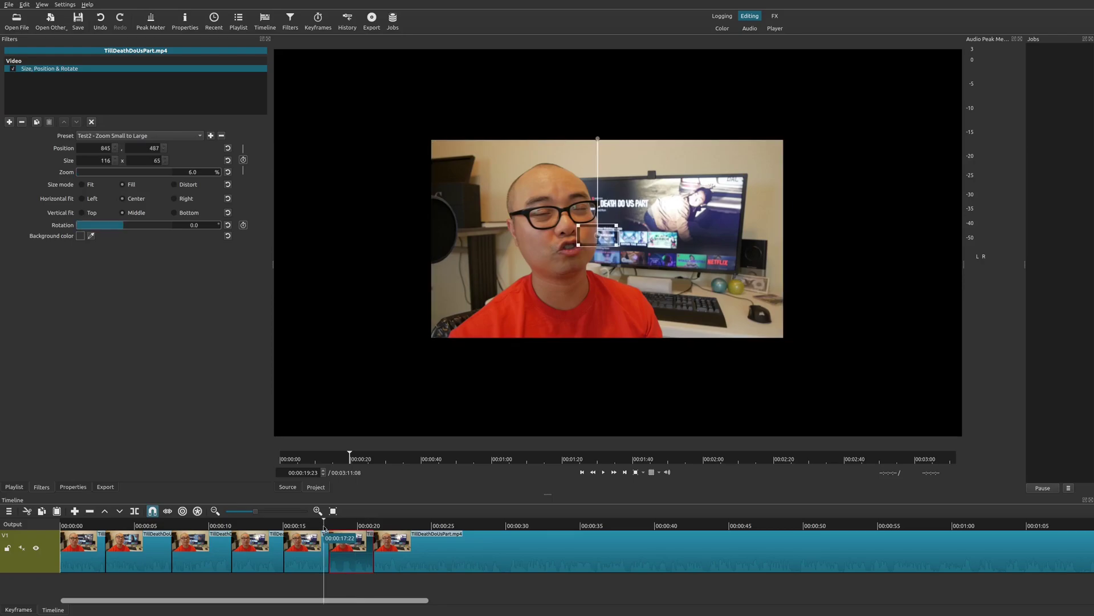
key("space")
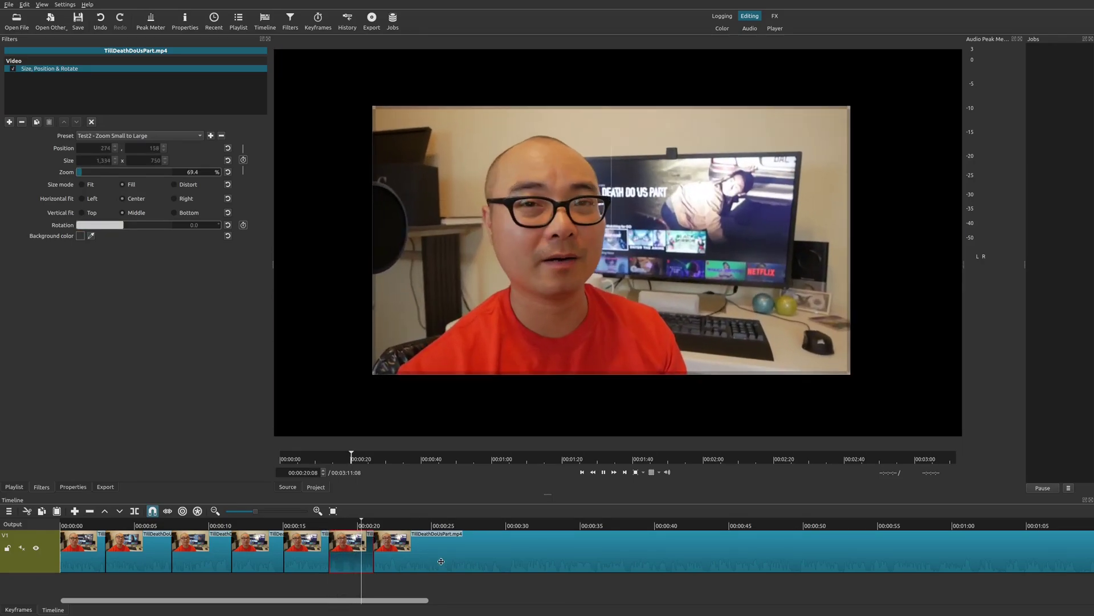
key("space")
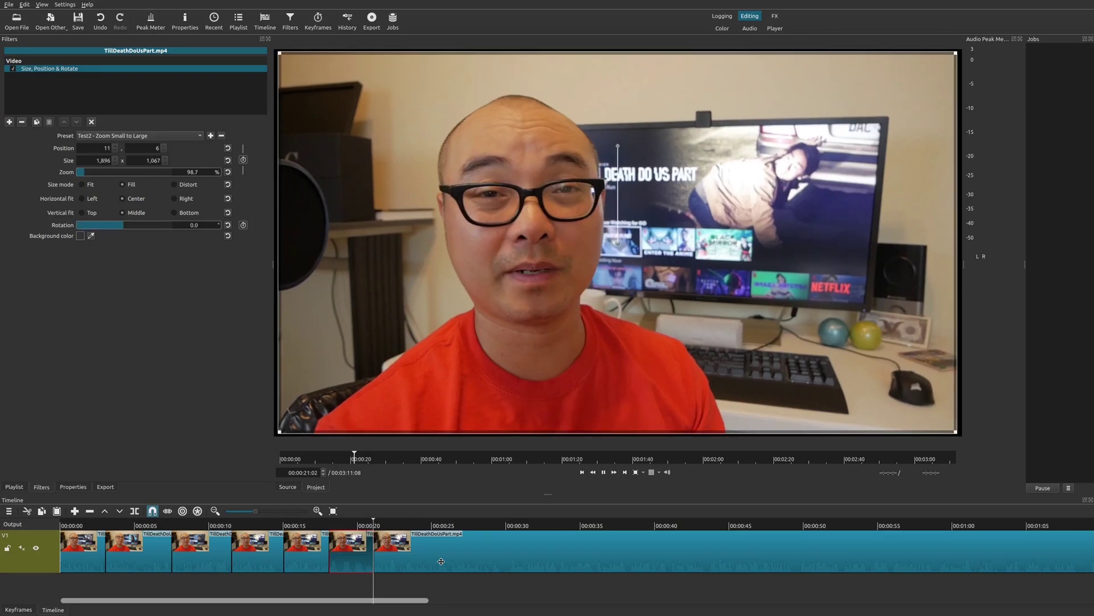
key("space")
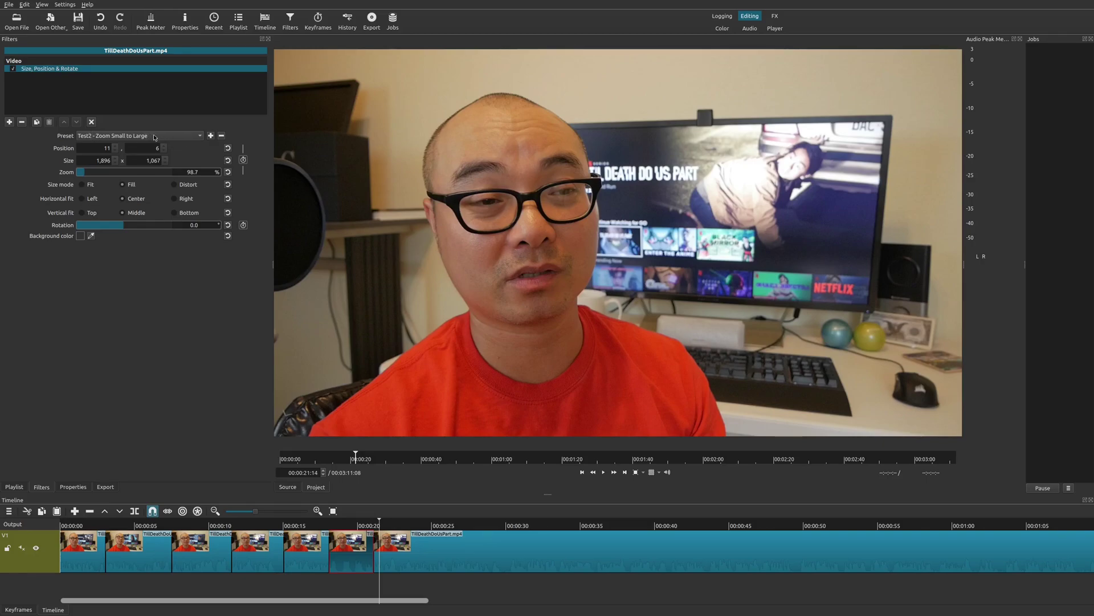
- Delete presets Test2 - Zoom Small to Large and Test1 - Quick Zoom, then verify the preset list
left_click(222, 137)
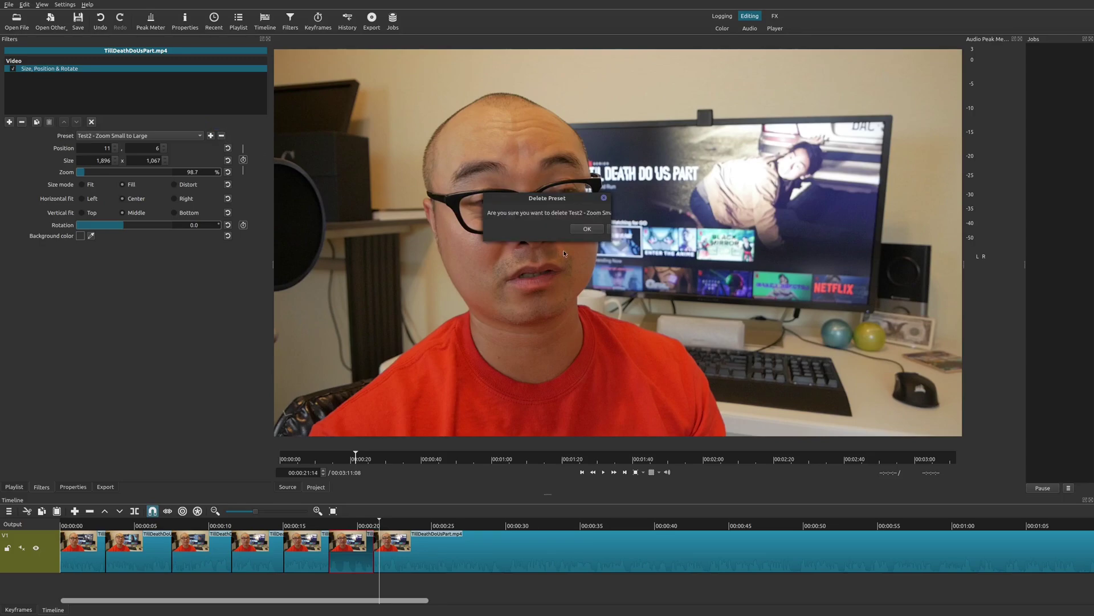
left_click(587, 228)
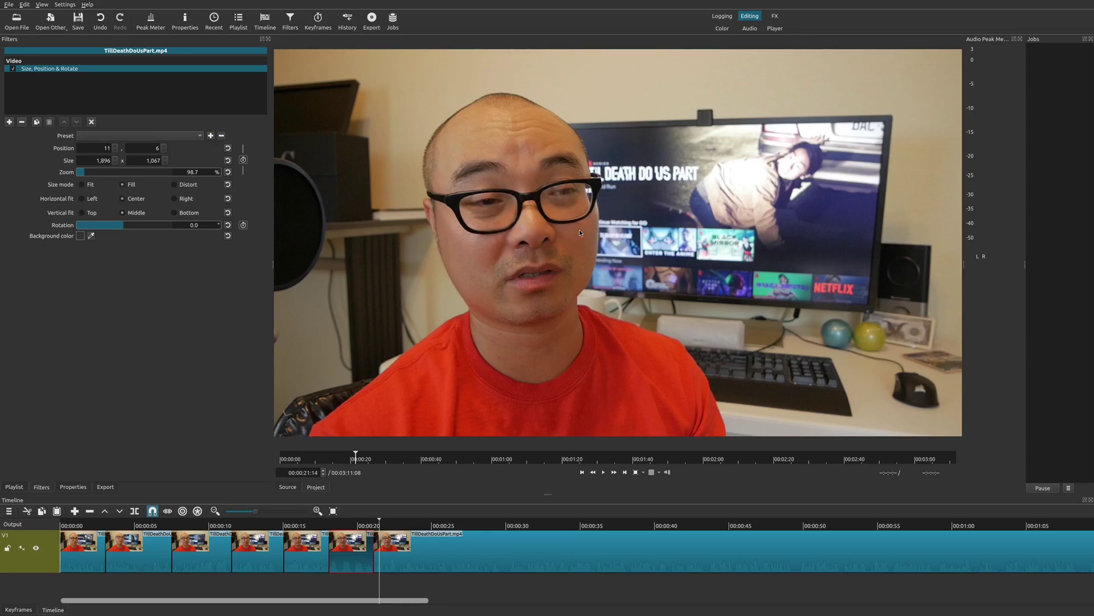
left_click(195, 136)
left_click(122, 448)
left_click(221, 135)
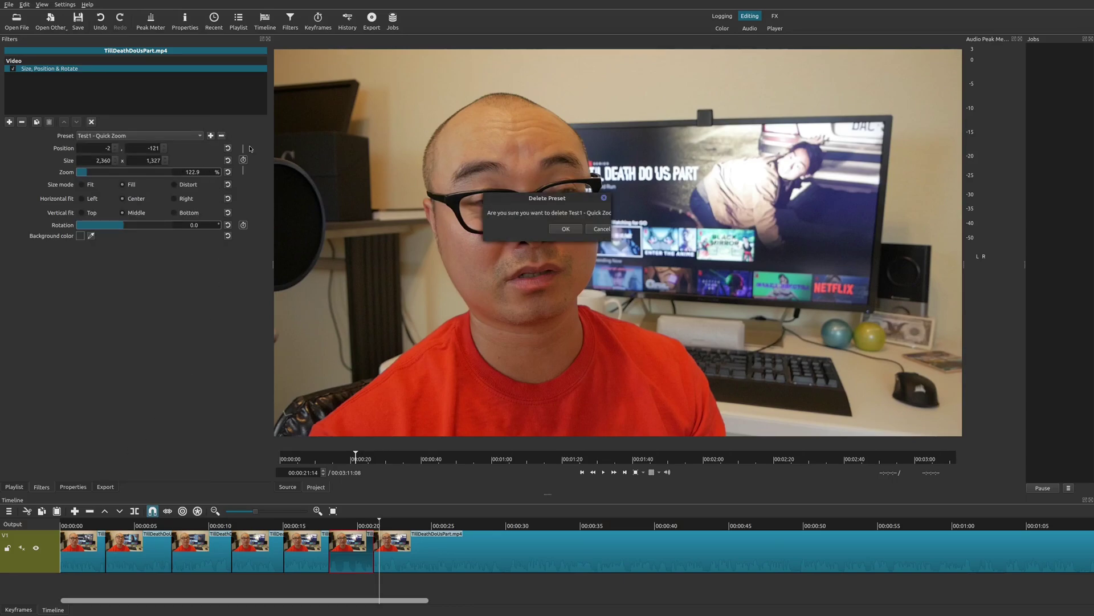
left_click(573, 233)
left_click(178, 137)
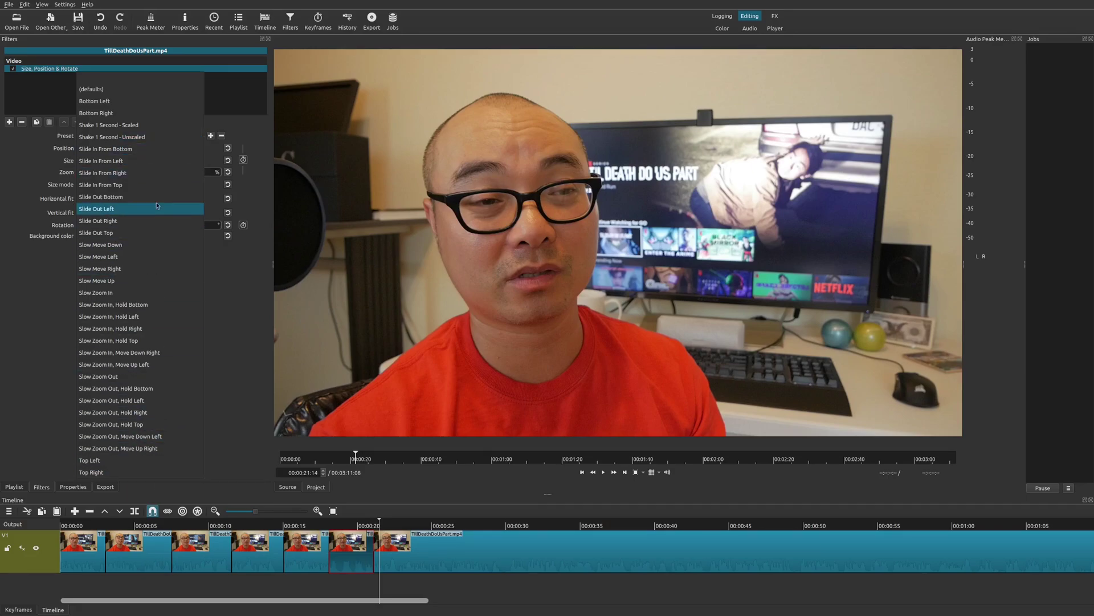
- Dismiss the Size, Position & Rotate preset list without choosing any preset
left_click(232, 323)
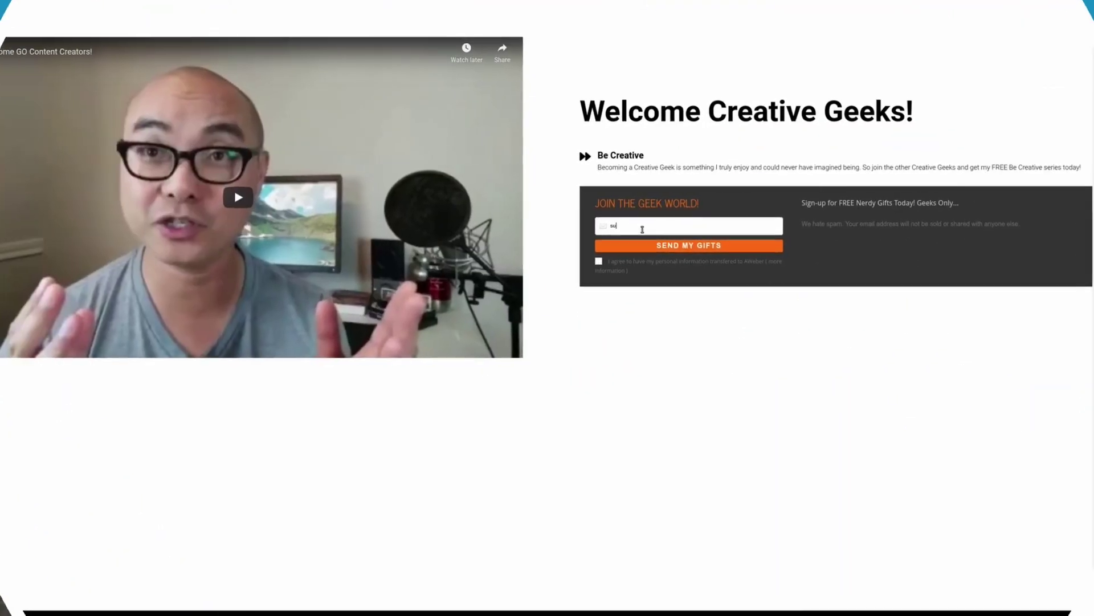
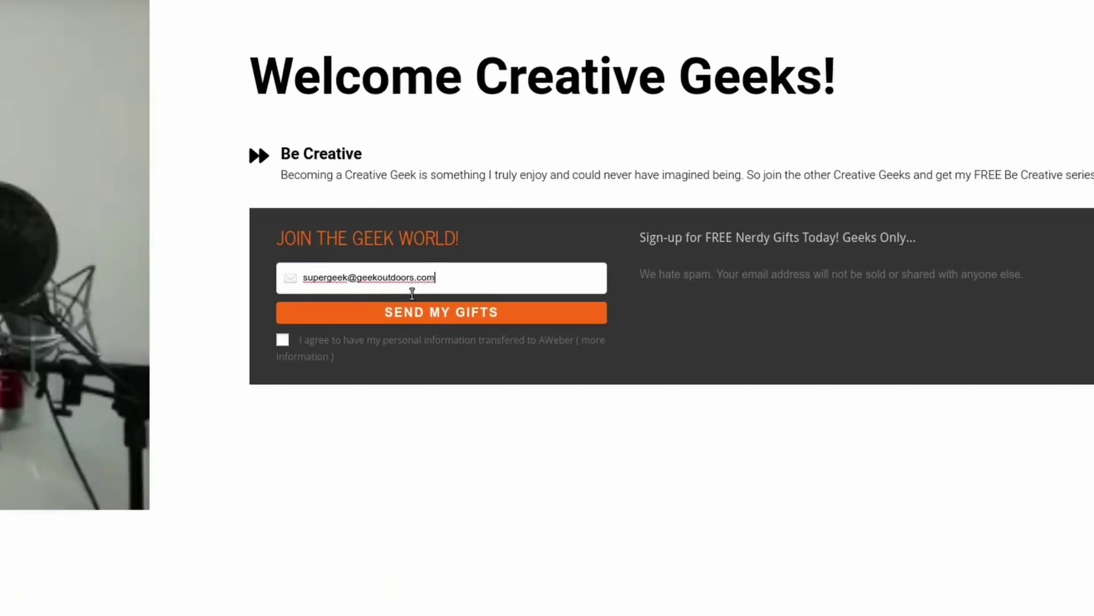